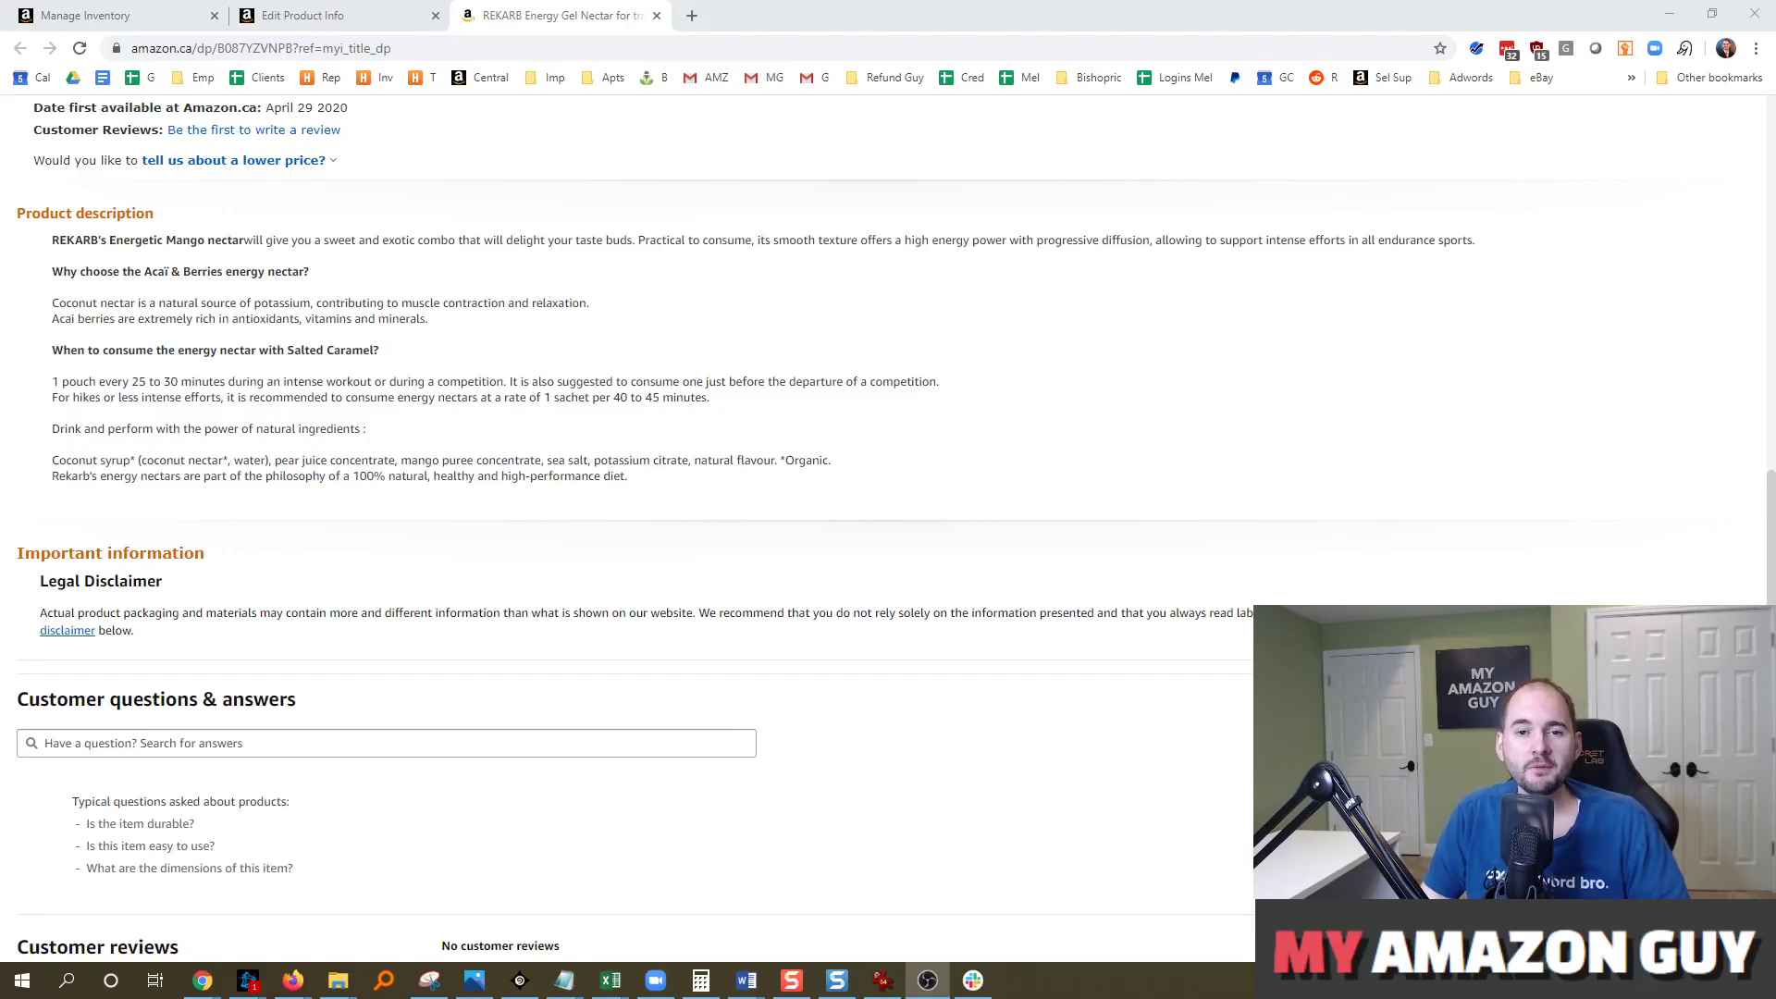
Review the current product description by highlighting its paragraphs, the Coconut nectar sentence and first bullet
left_click_drag(51, 235, 571, 456)
left_click(571, 456)
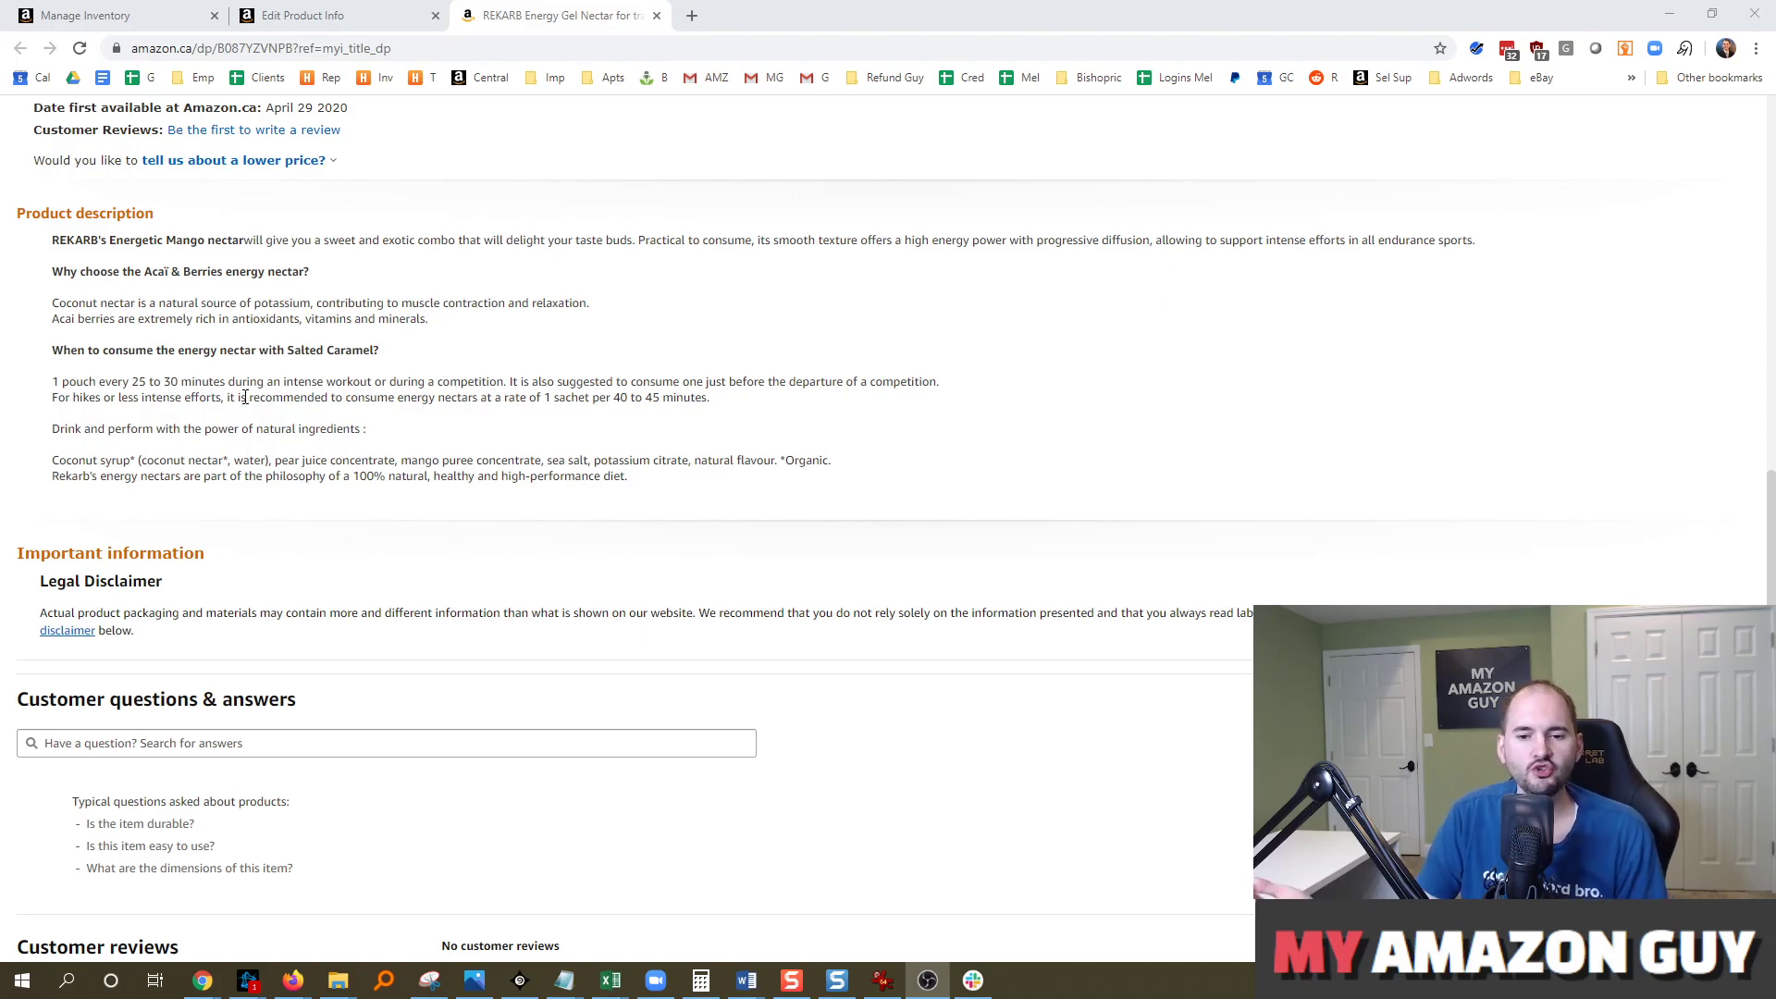
left_click(519, 270)
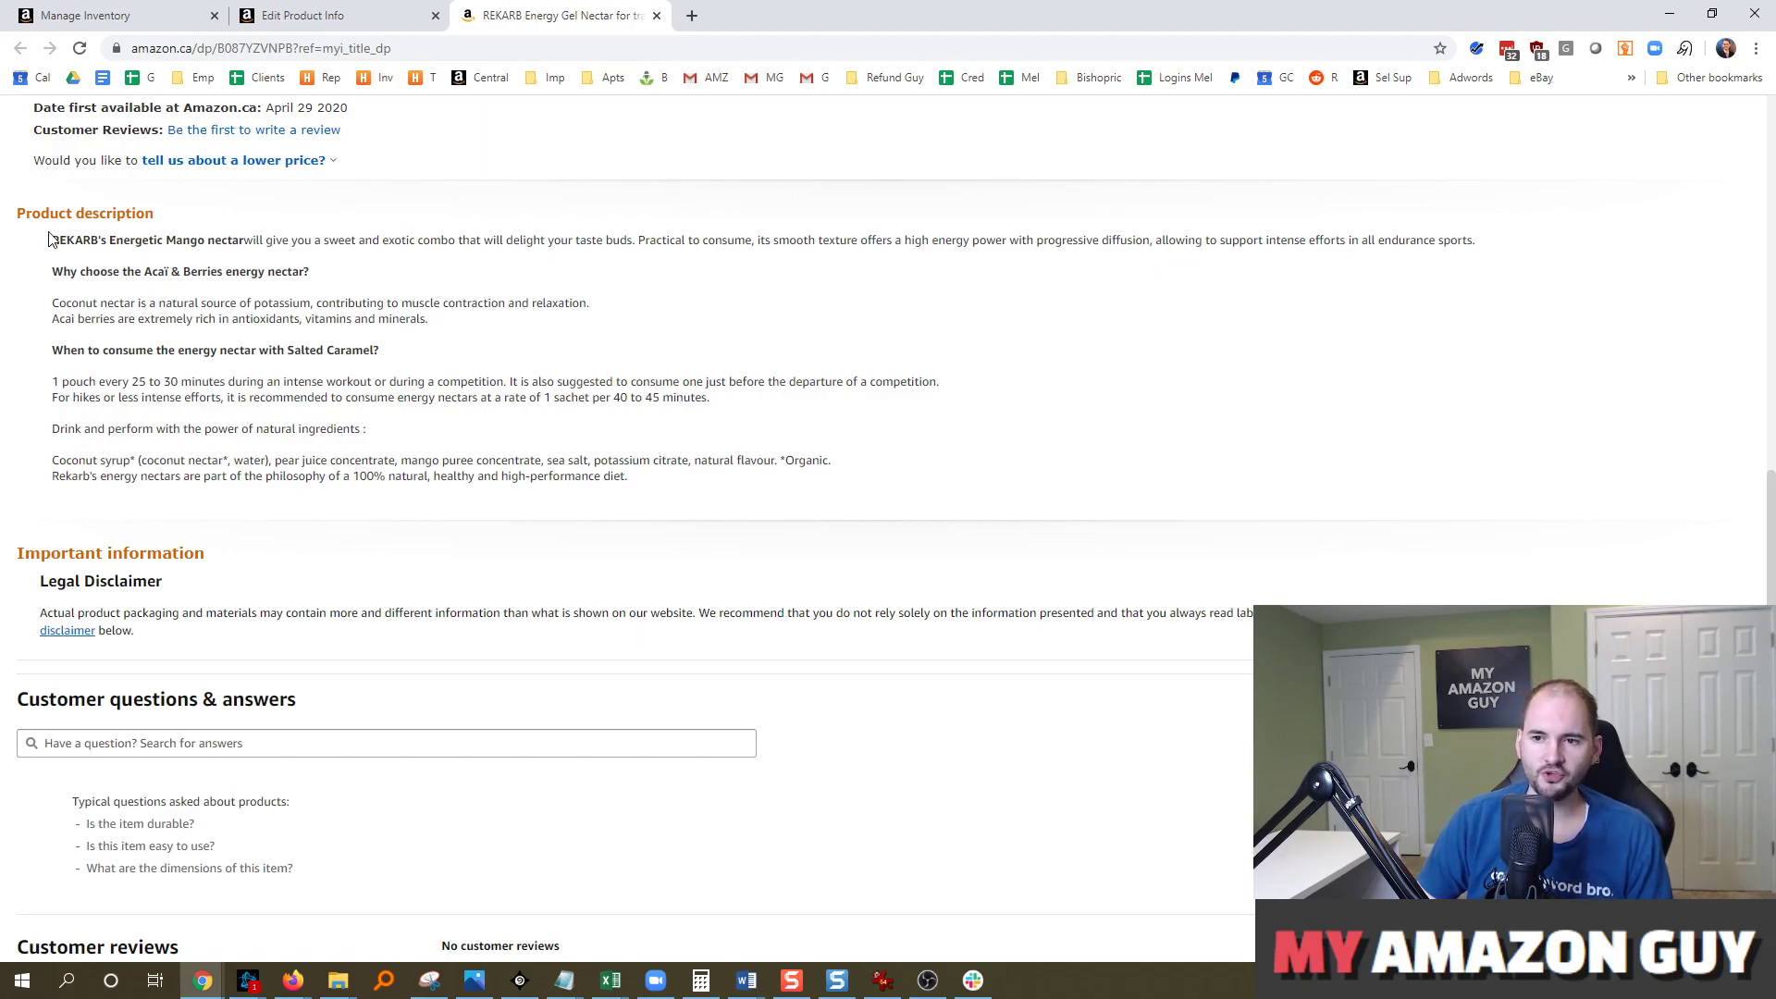
left_click_drag(51, 238, 213, 241)
left_click(79, 270)
left_click(58, 307)
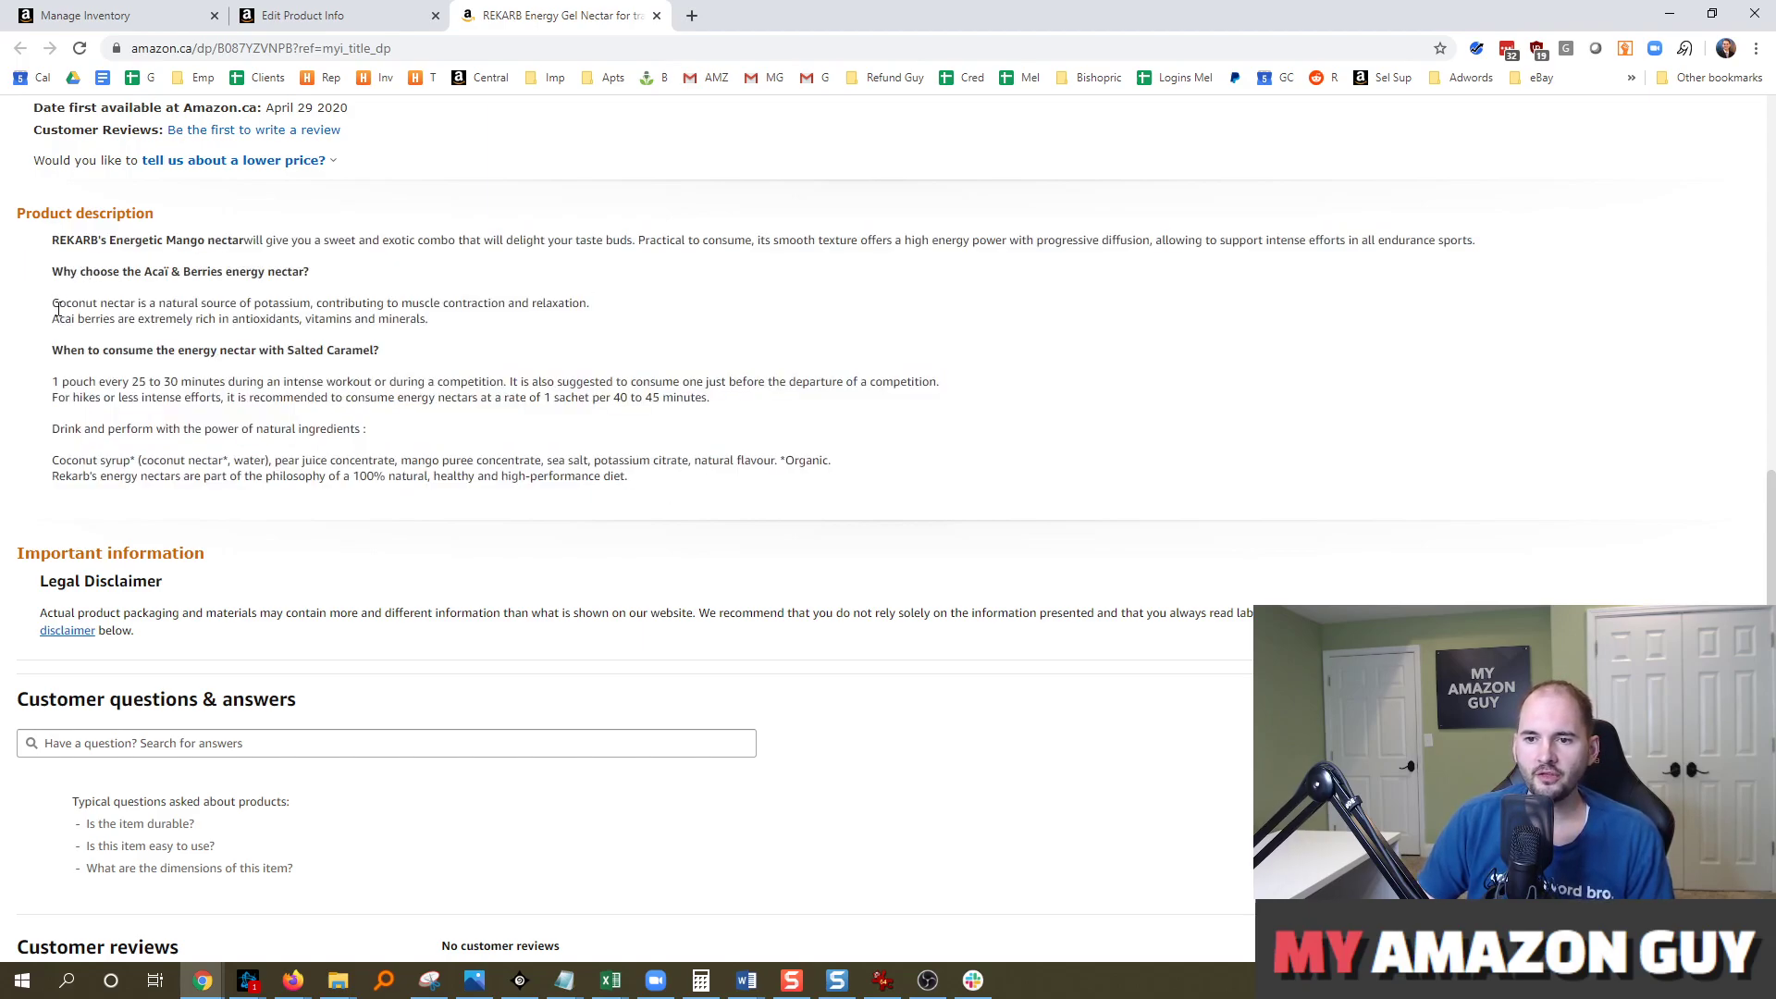
left_click_drag(71, 302, 194, 304)
left_click(226, 302)
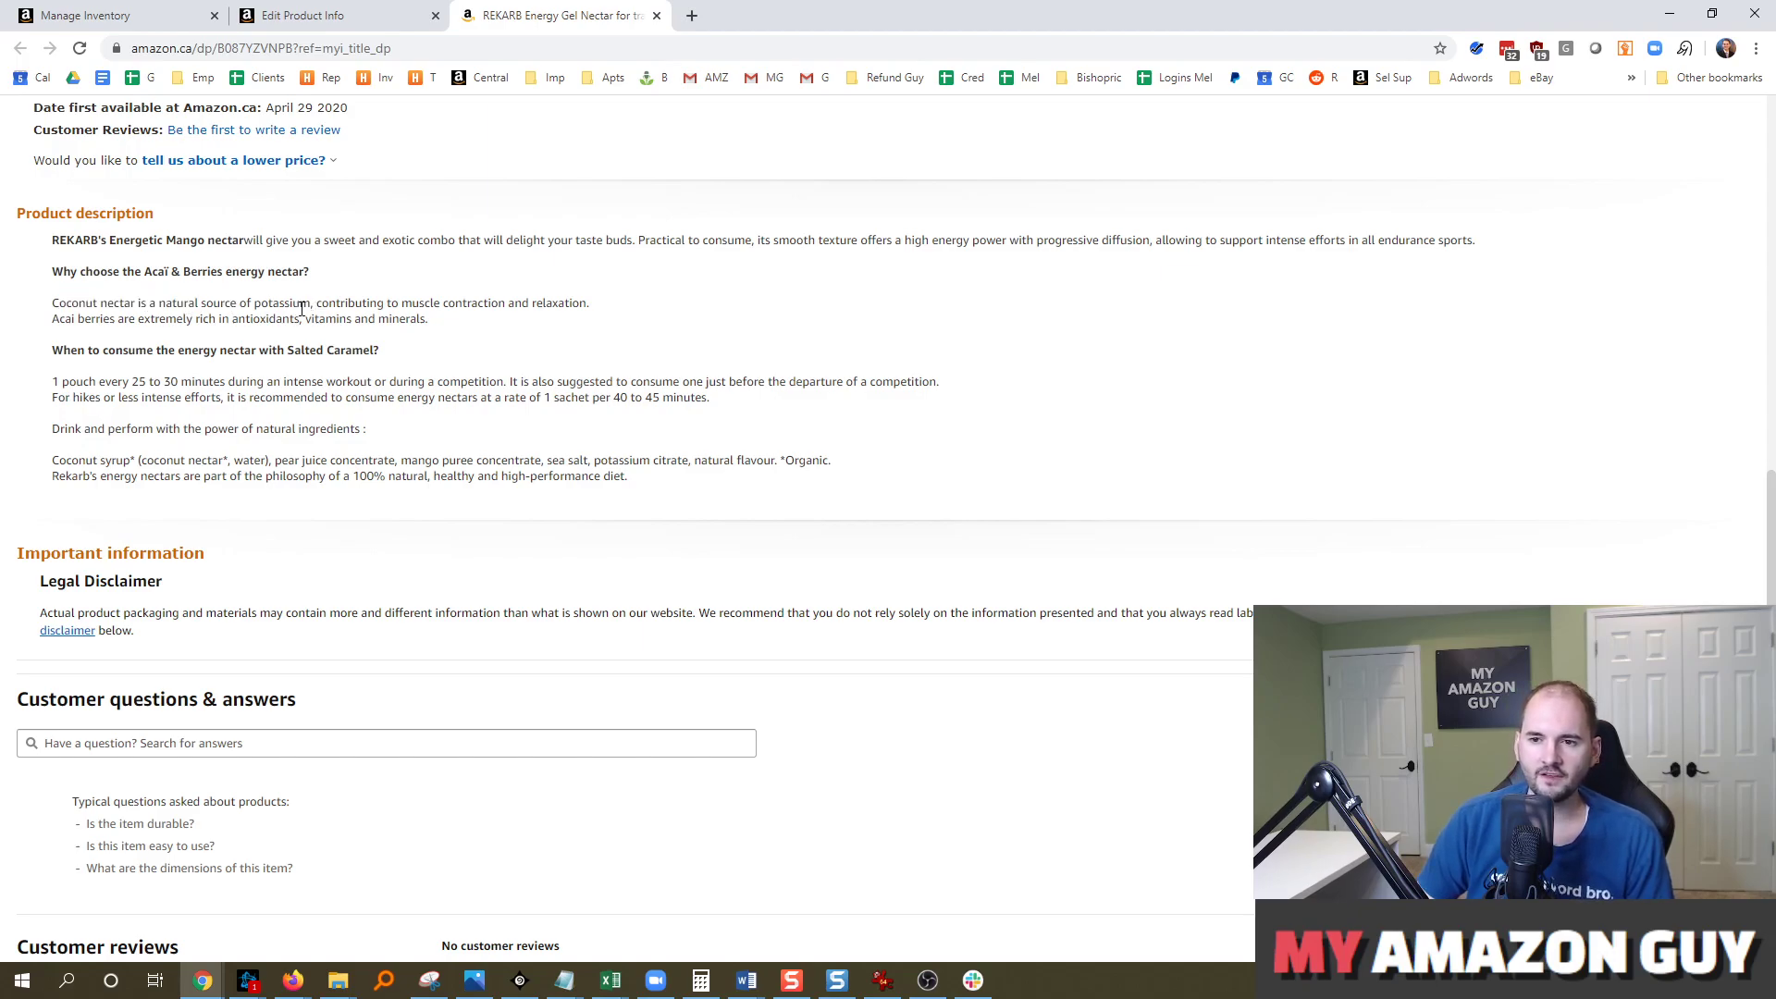
left_click_drag(1772, 566, 1771, 194)
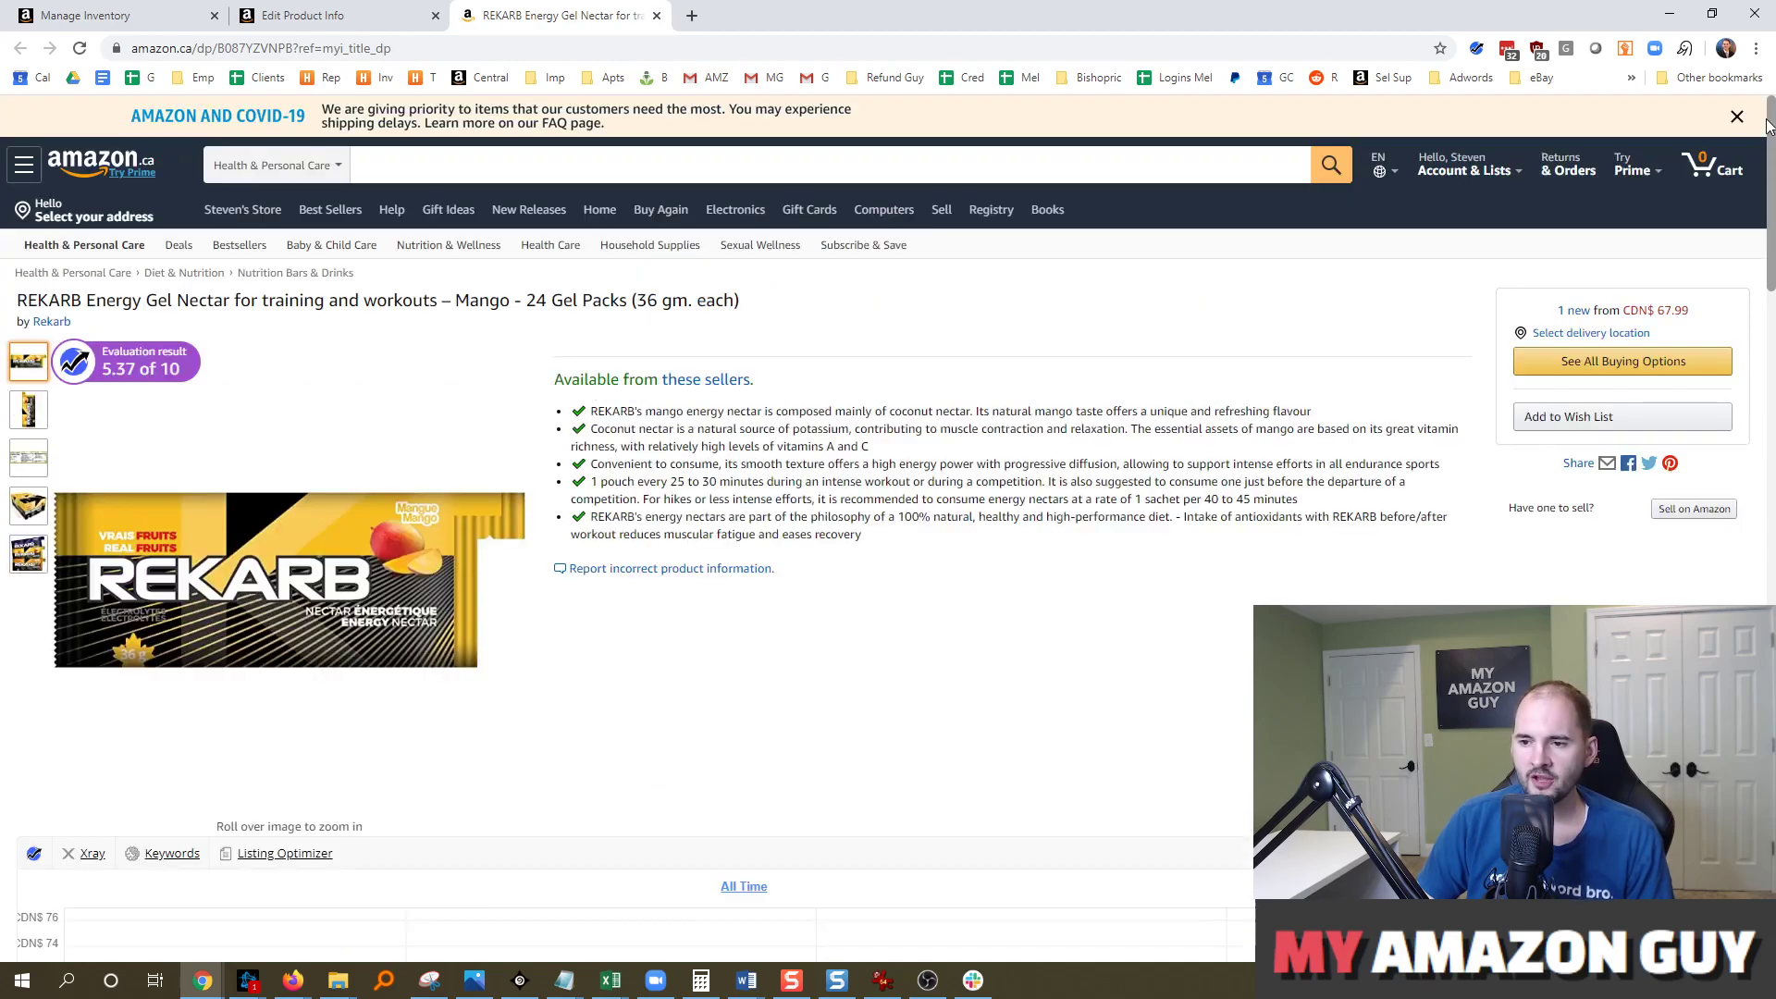
mouse_move(571, 410)
left_mouse_down()
mouse_move(606, 415)
mouse_move(574, 420)
left_mouse_up()
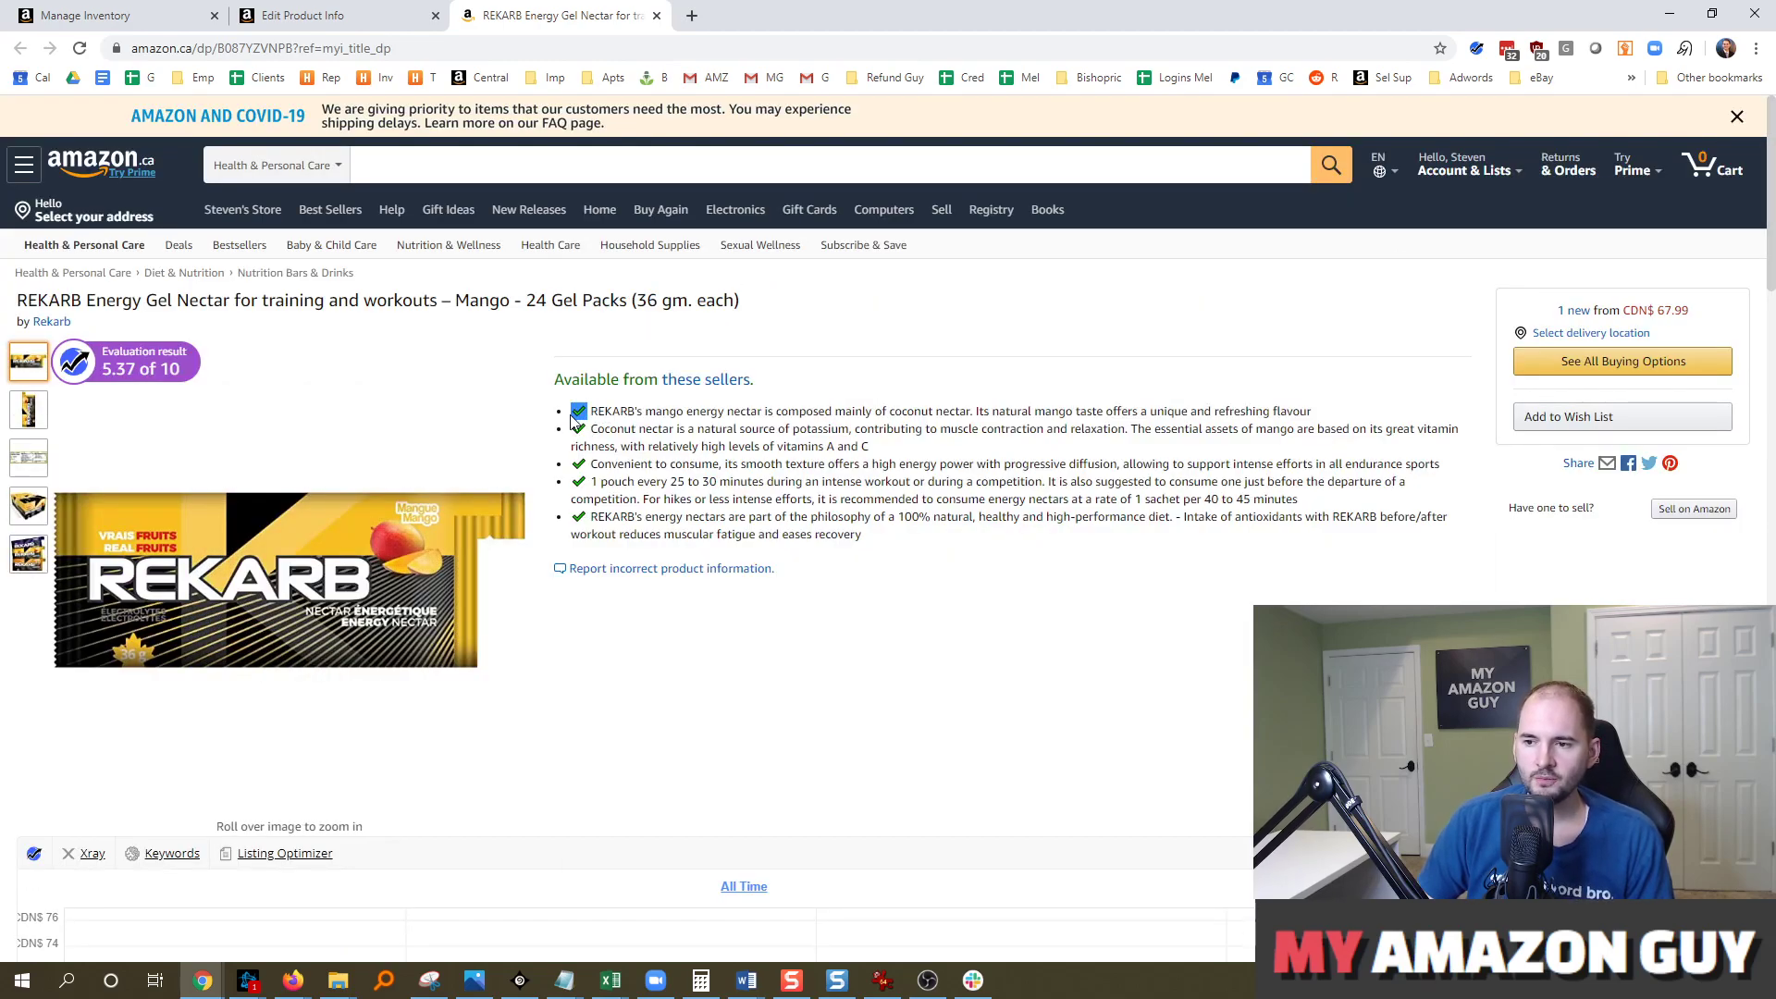
left_click(662, 422)
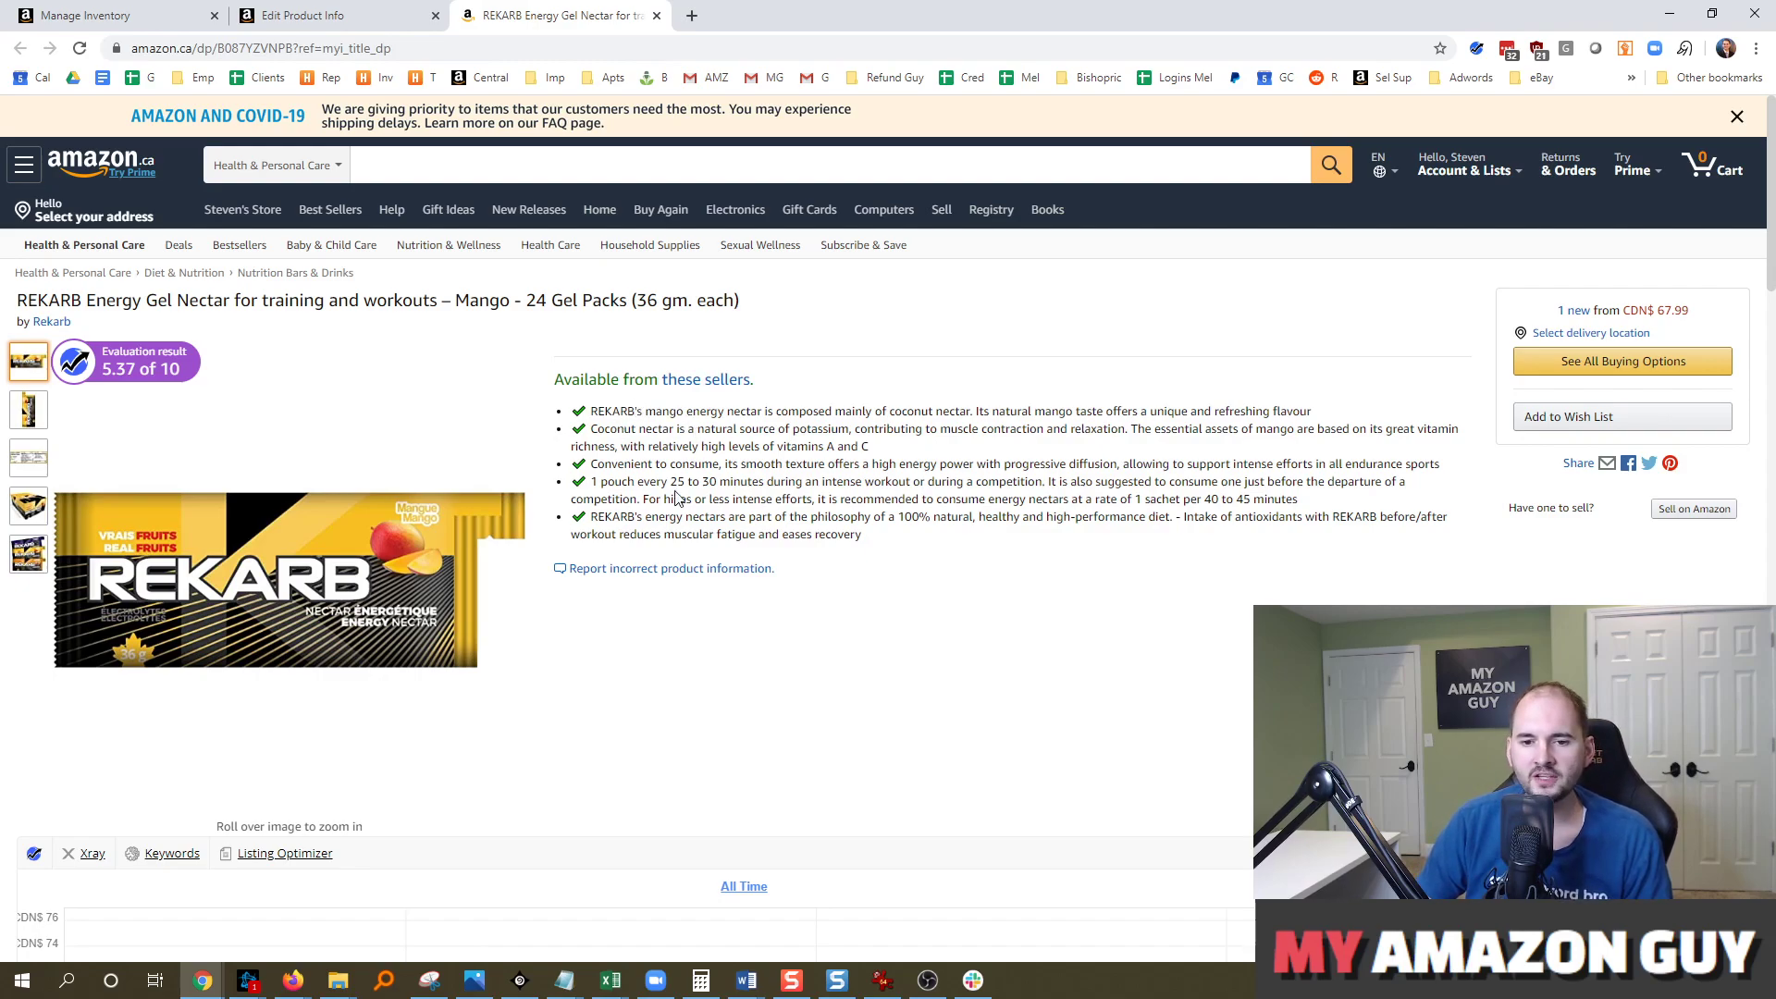
In a new tab, go to amazon.com/momstir and open the wine glass product page
left_click(690, 16)
type("amazon.com/momstir")
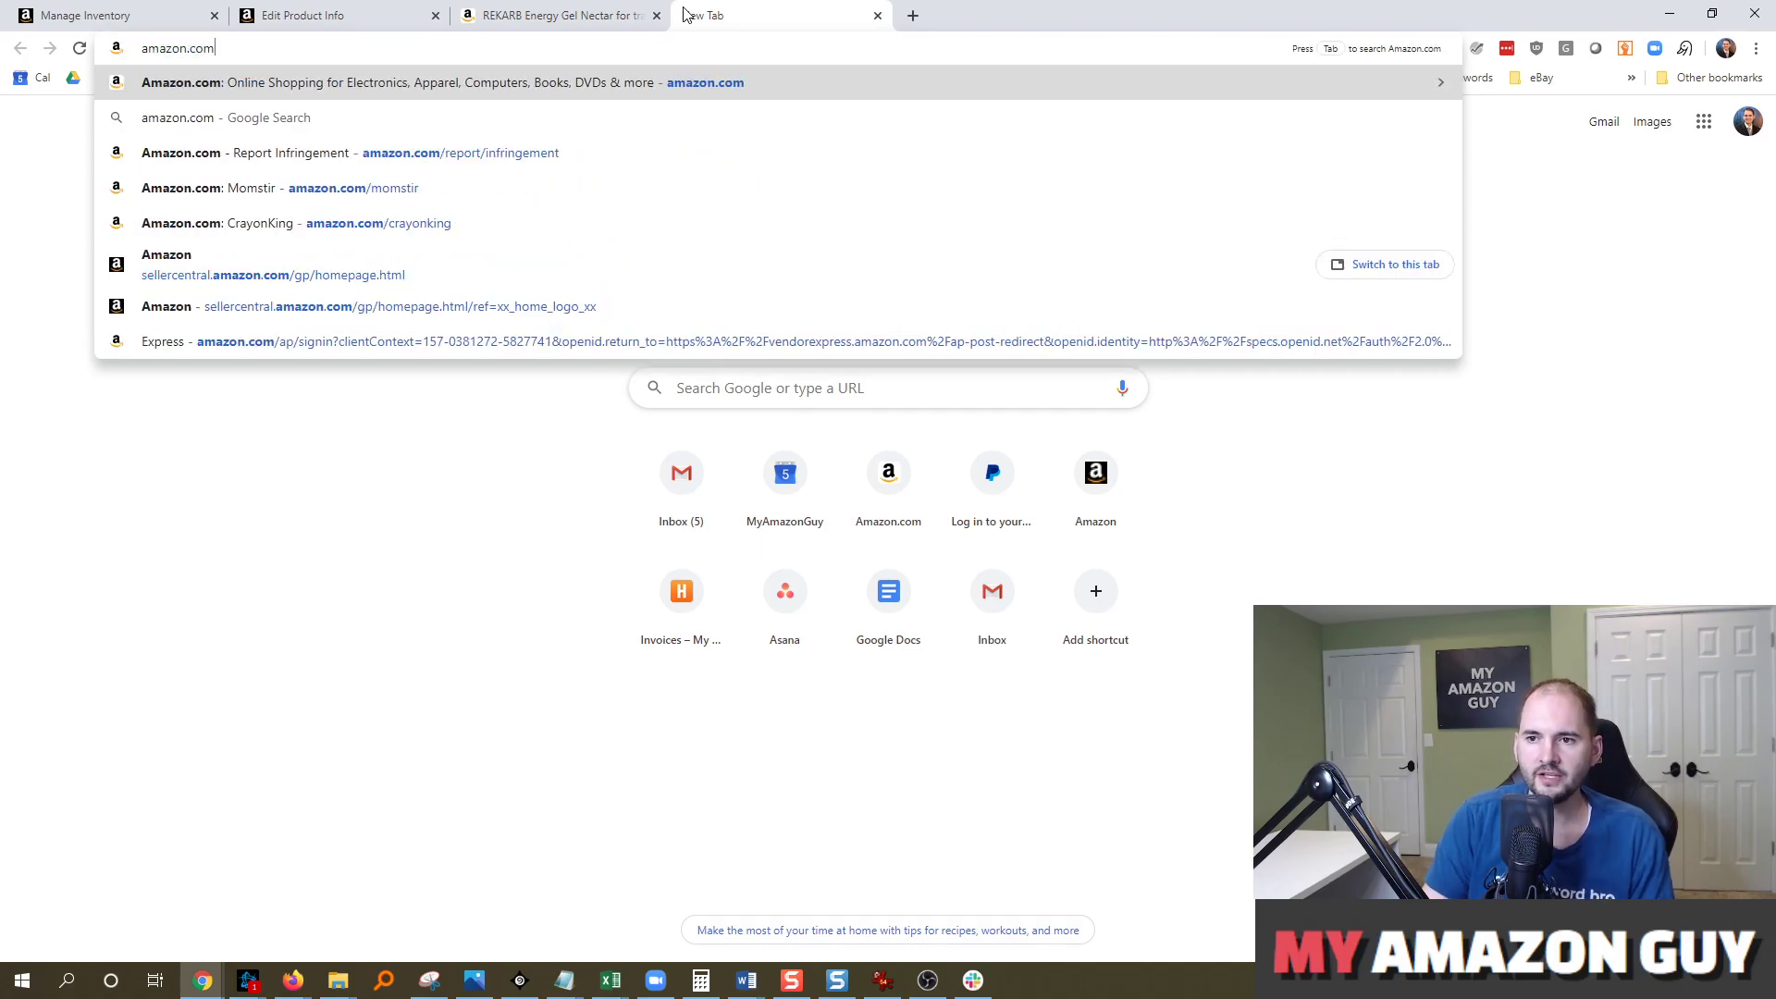
key("Return")
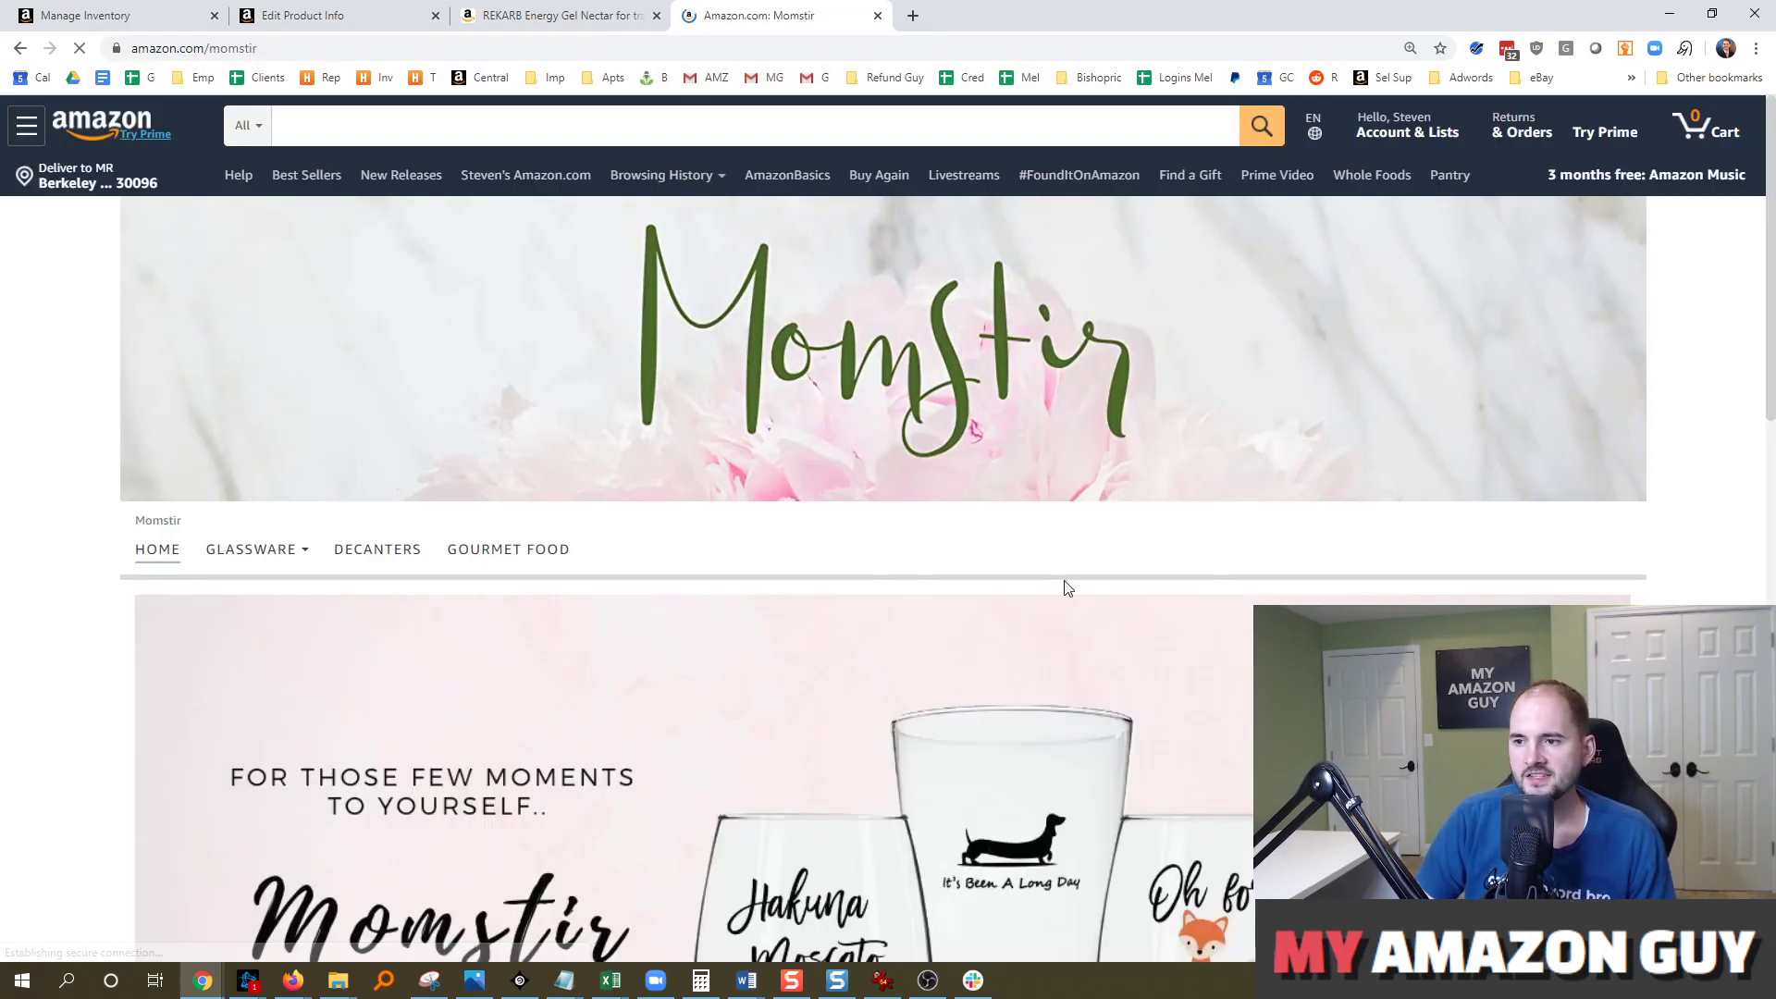
scroll(1062, 586, "down", 12)
left_click(1404, 492)
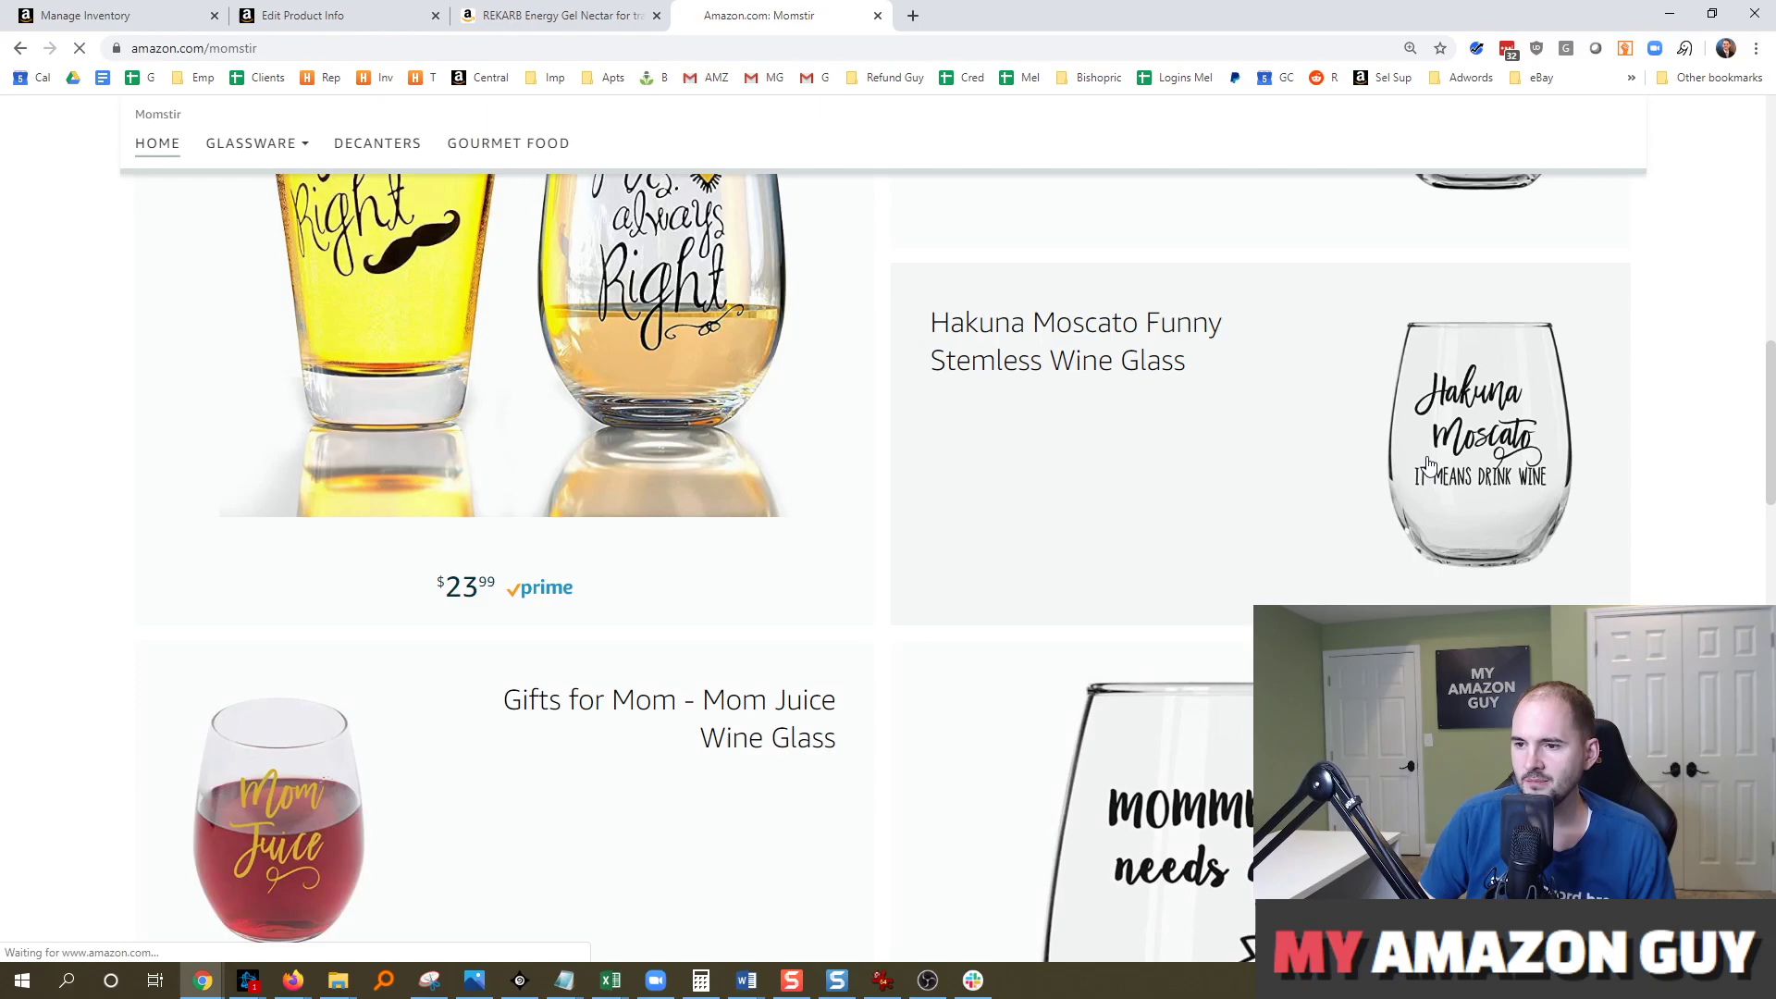
scroll(789, 597, "down", 3)
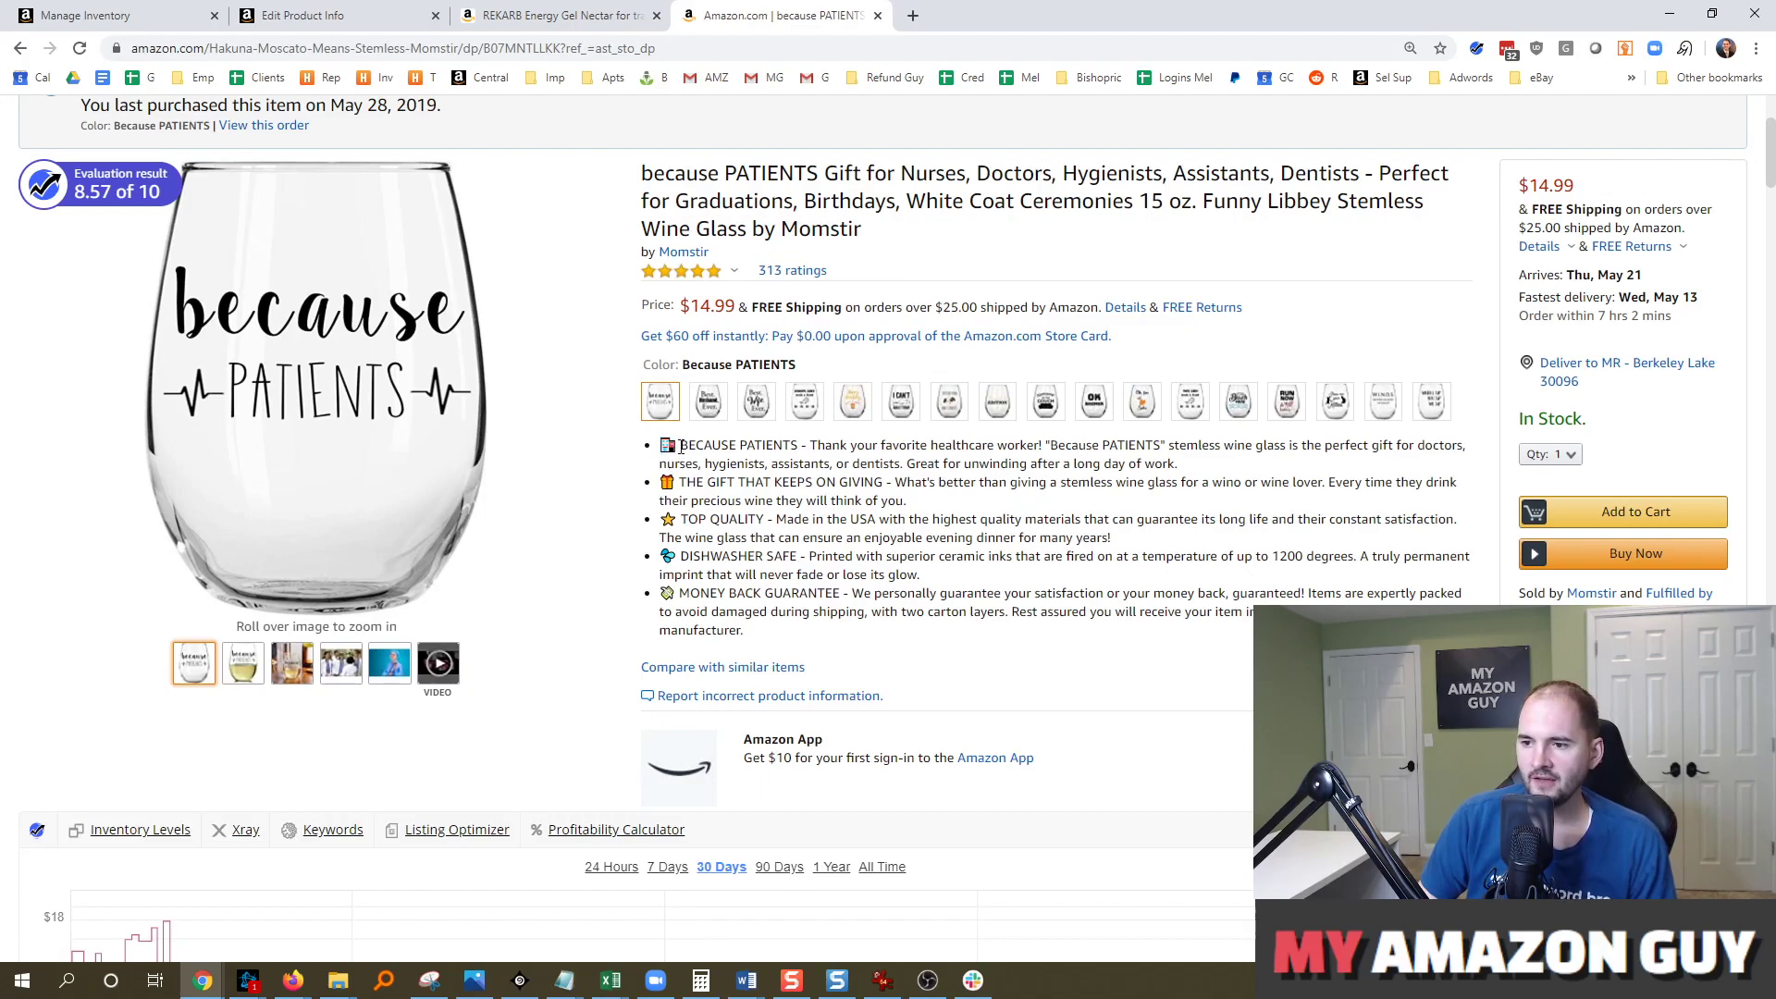
Highlight the wine glass's emoji-led bullet points, including the emoji before DISHWASHER SAFE
triple_click(677, 482)
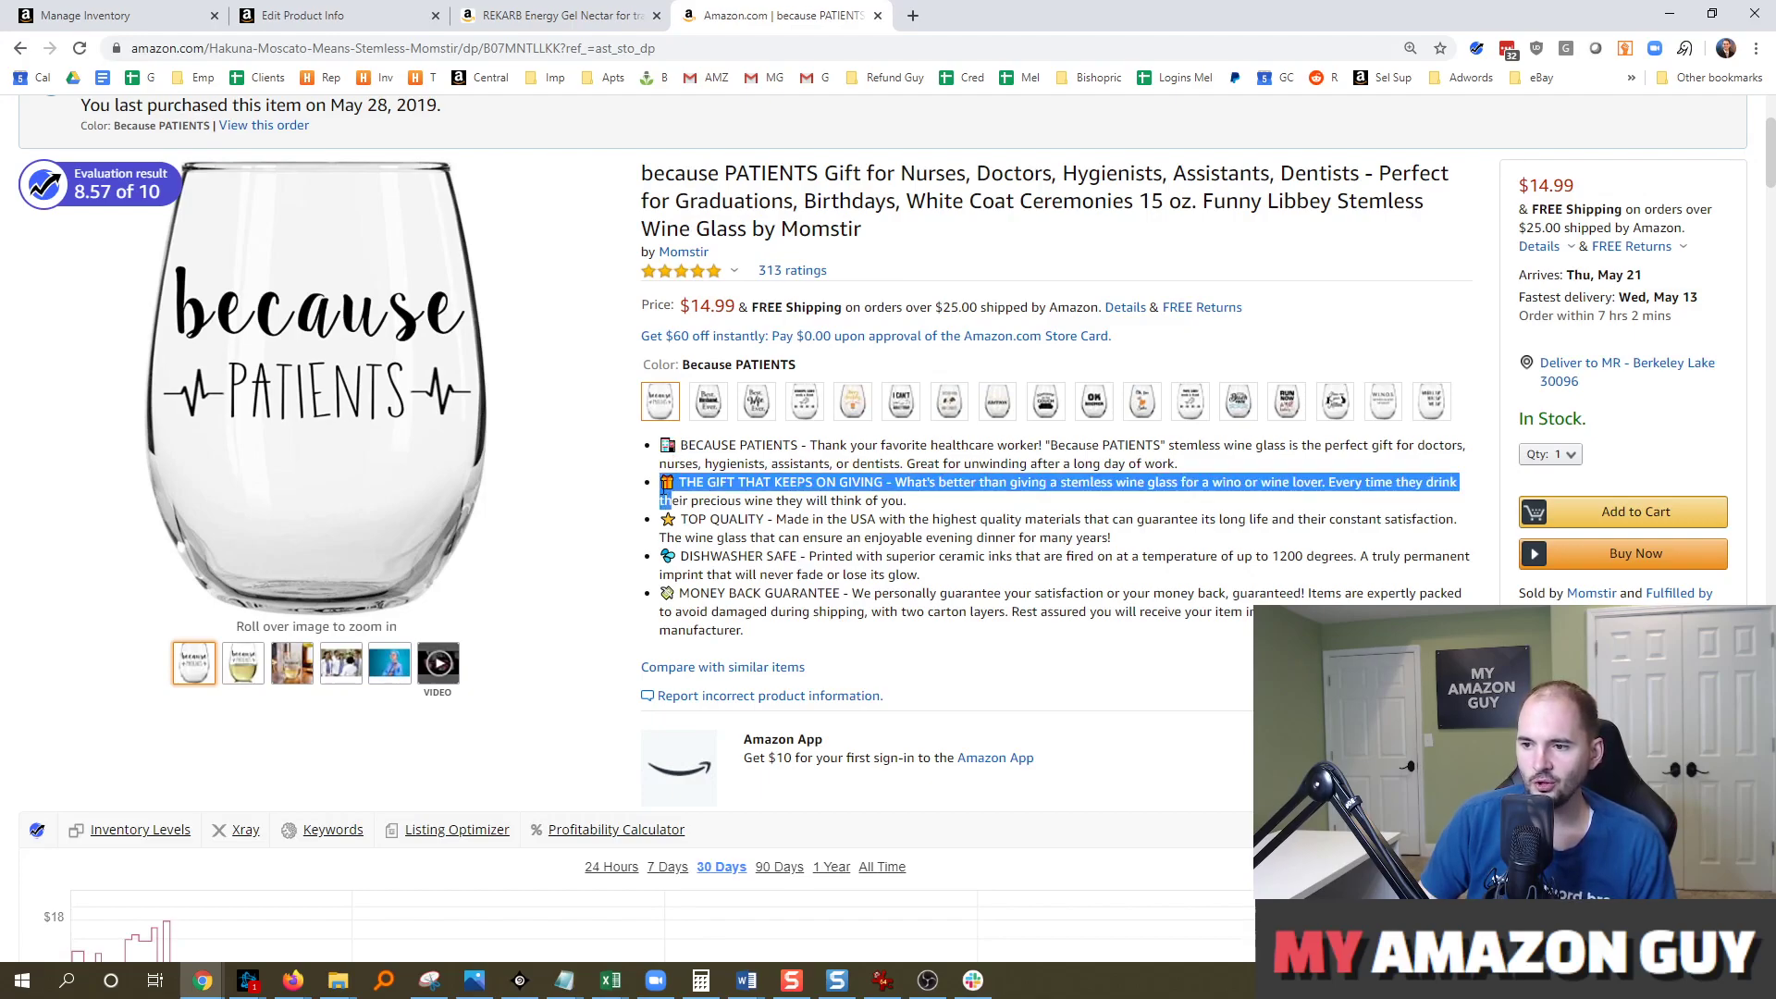
left_click(659, 487)
left_click_drag(688, 488, 748, 478)
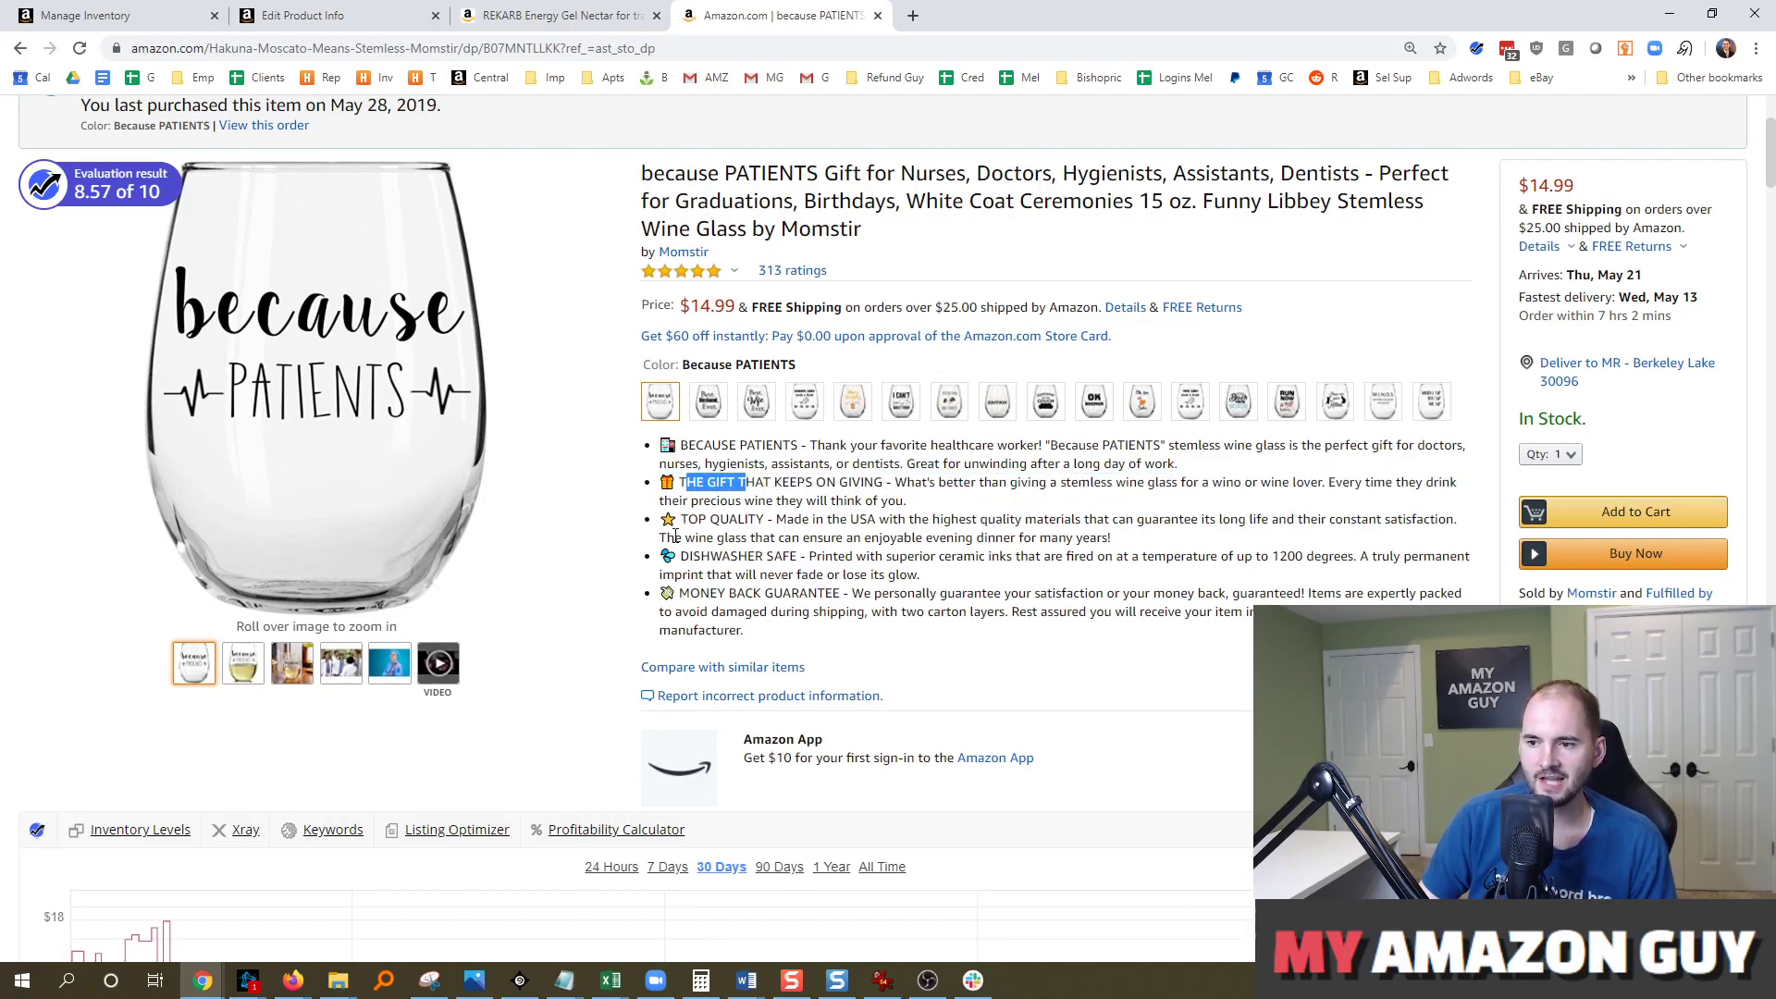
left_click(666, 521)
left_click_drag(659, 556, 675, 554)
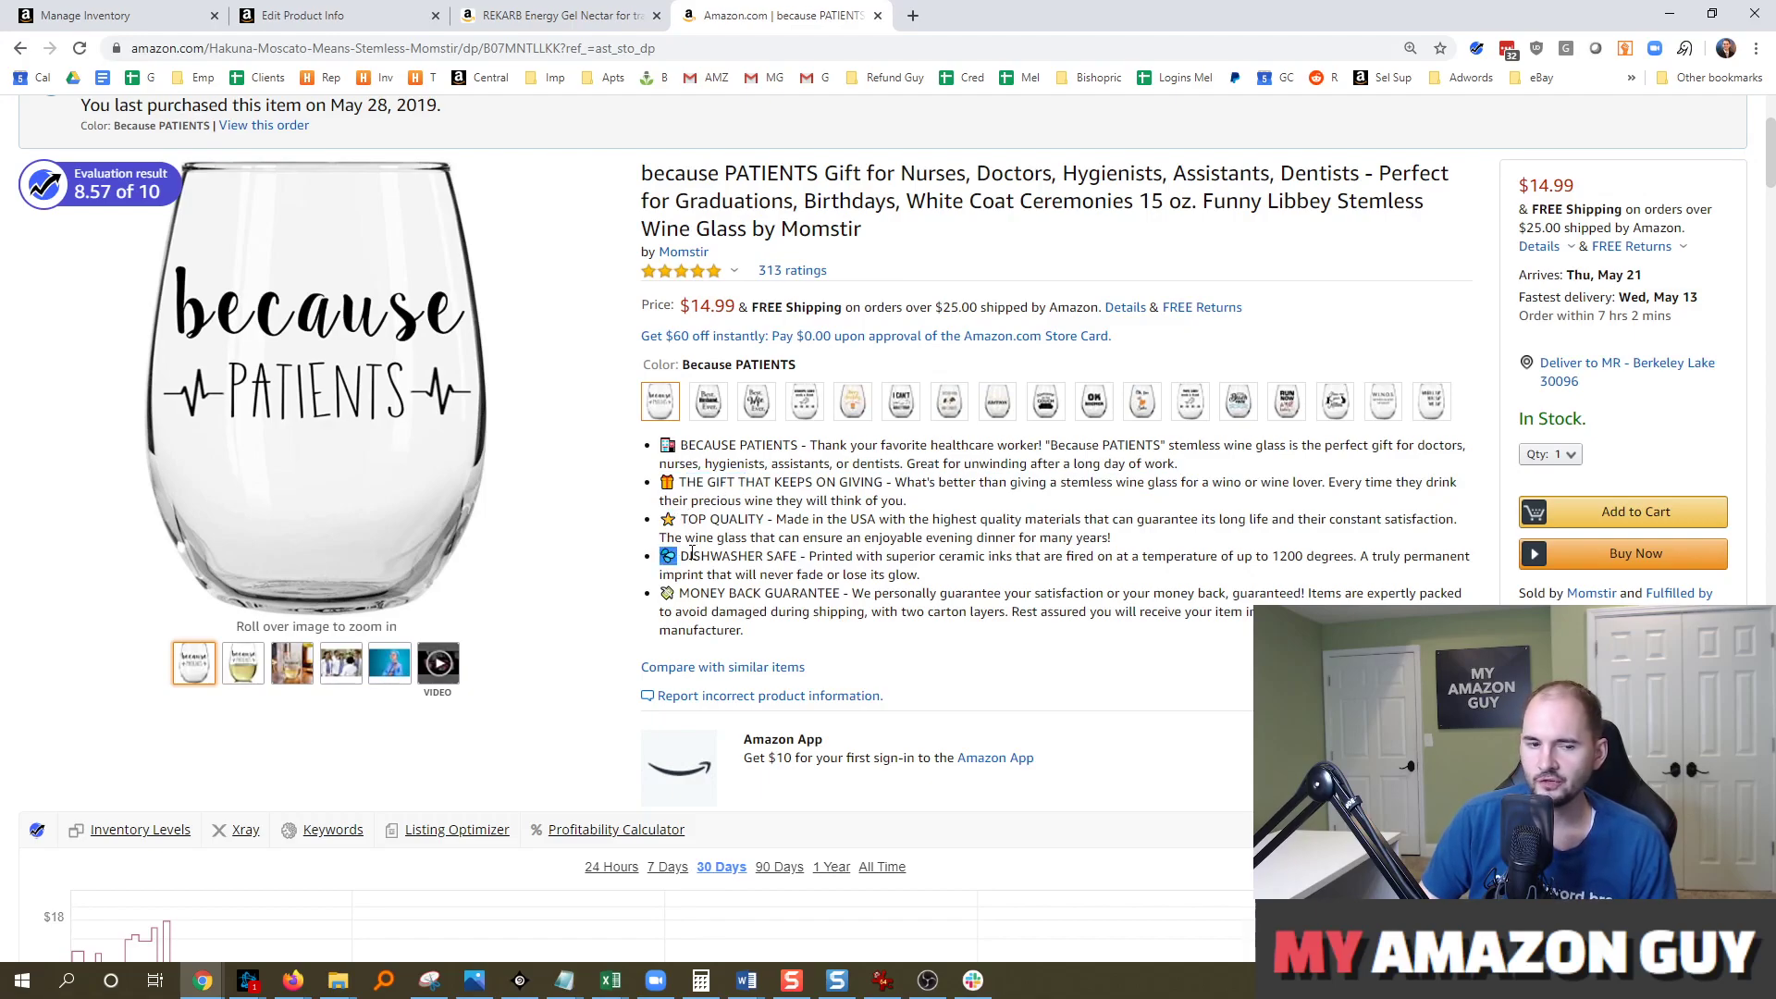
left_click(692, 552)
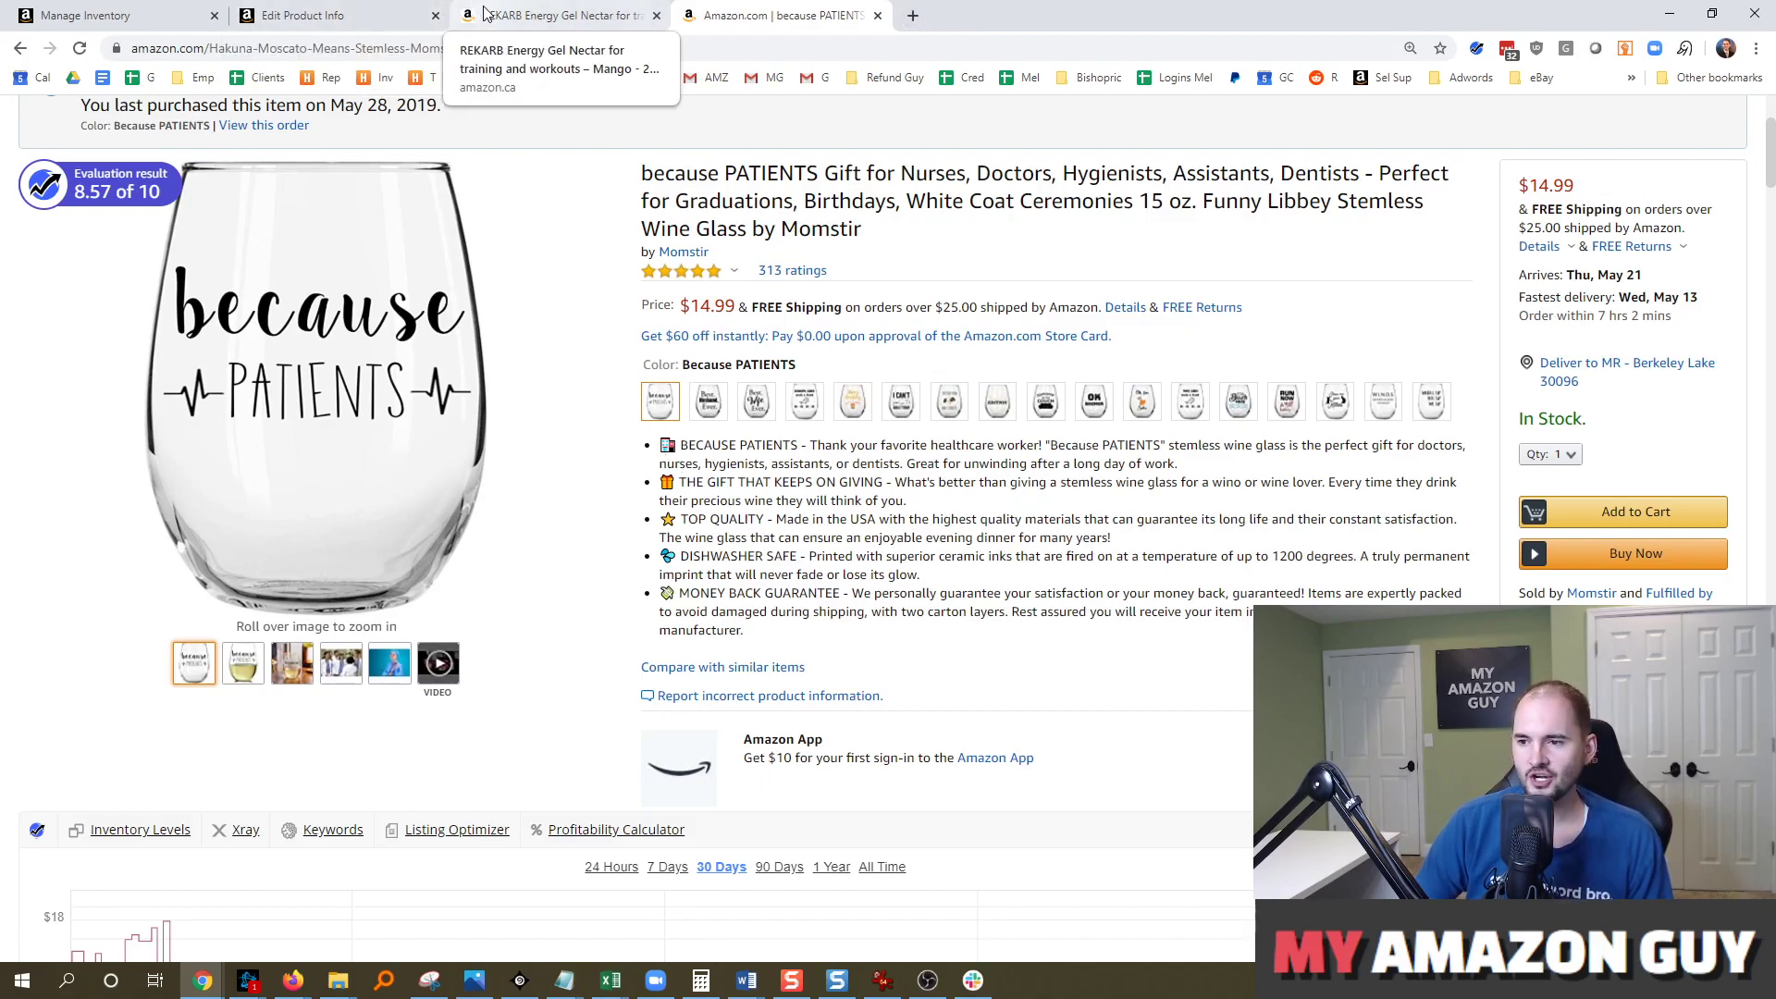
On the product editing page, inspect the description's opening <b> bold tag
left_click(351, 8)
scroll(614, 507, "down", 2)
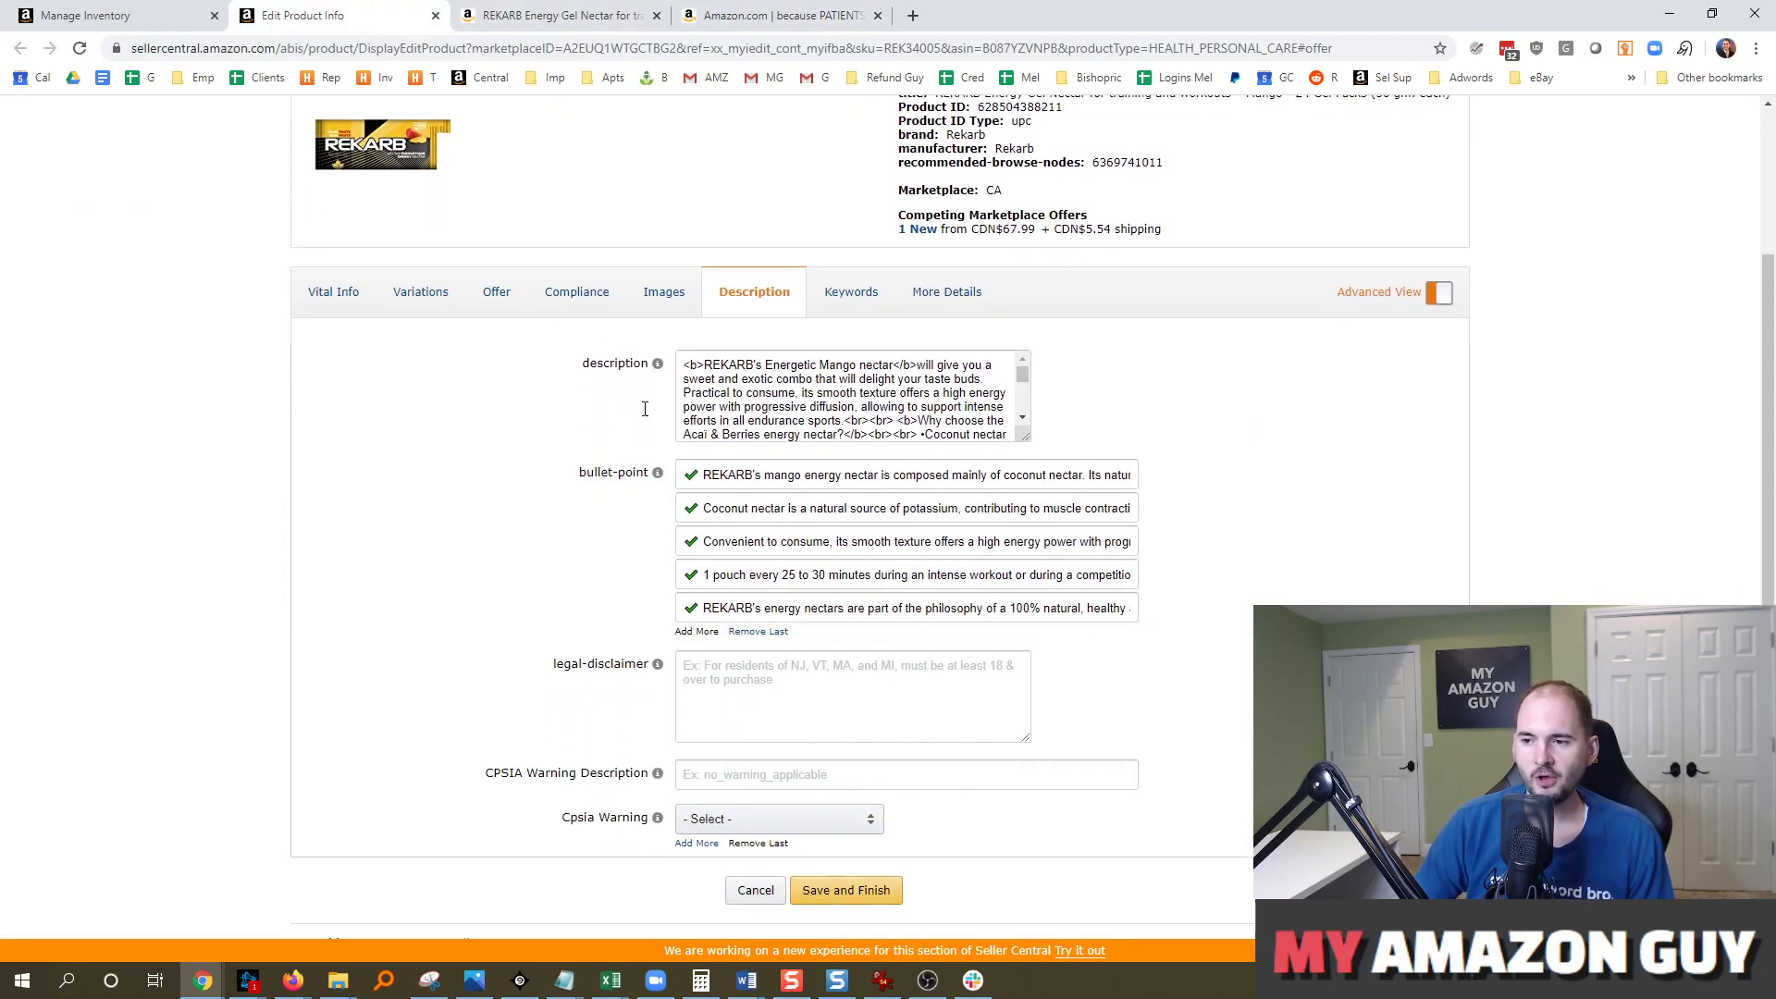
scroll(650, 421, "down", 2)
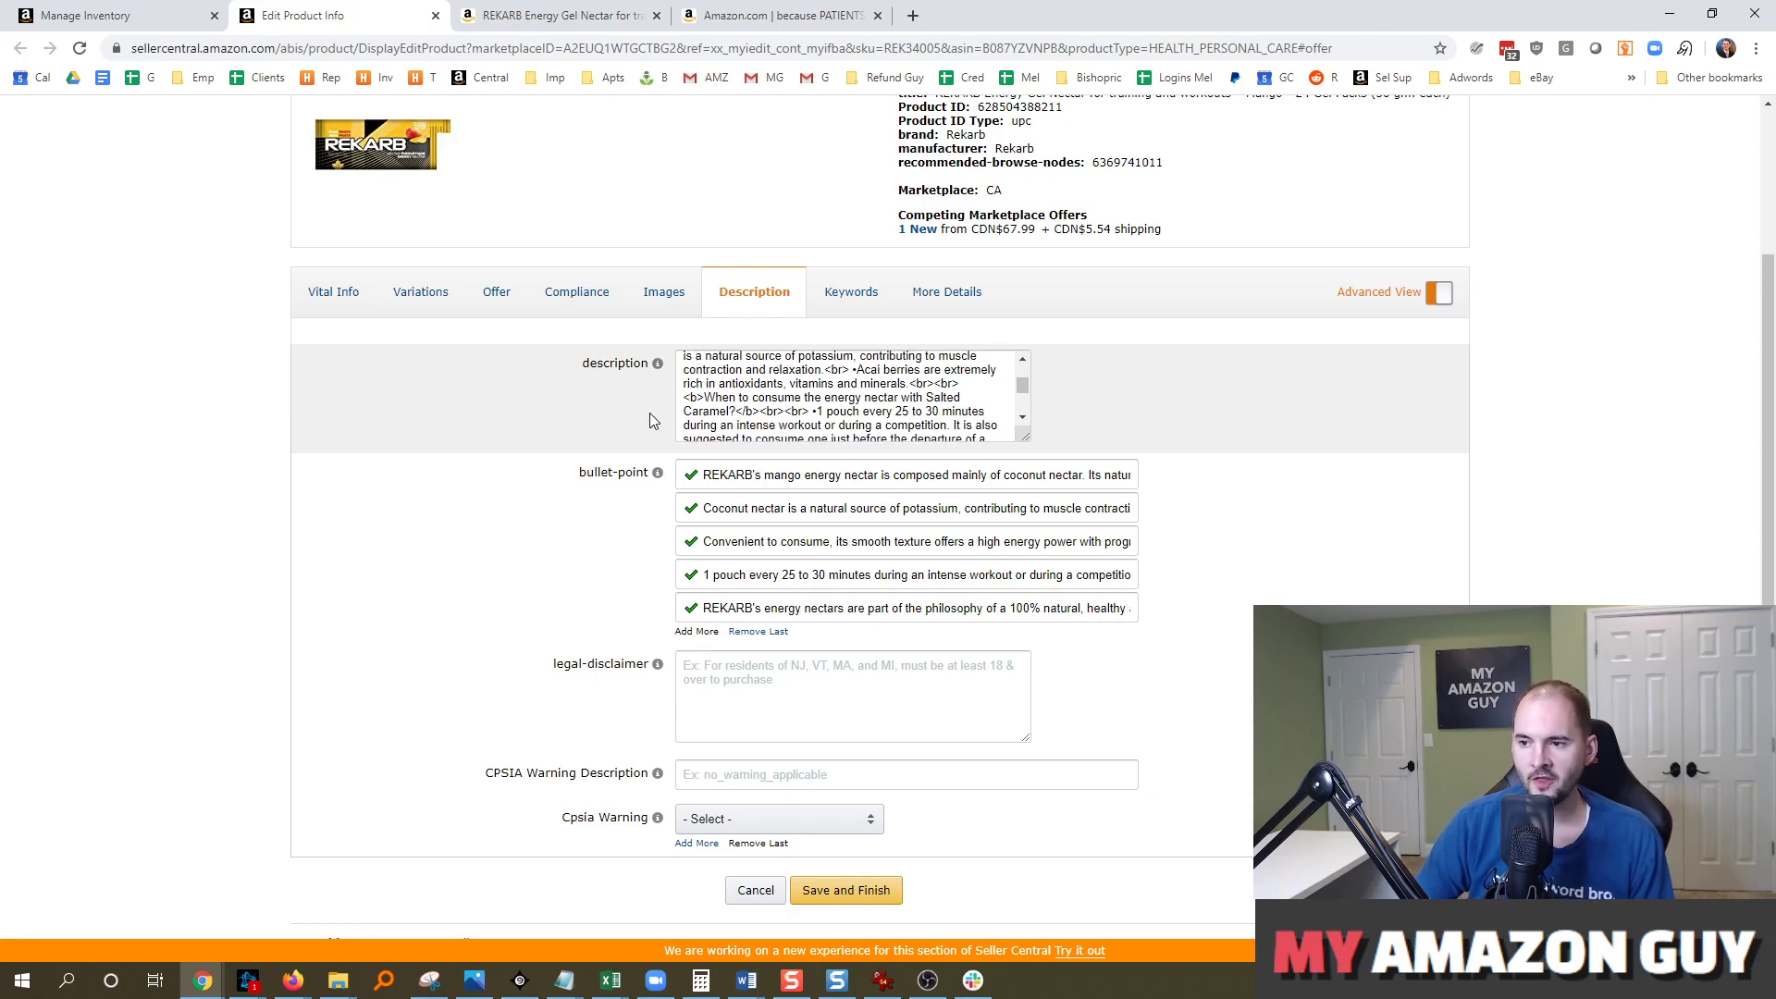
scroll(650, 421, "up", 3)
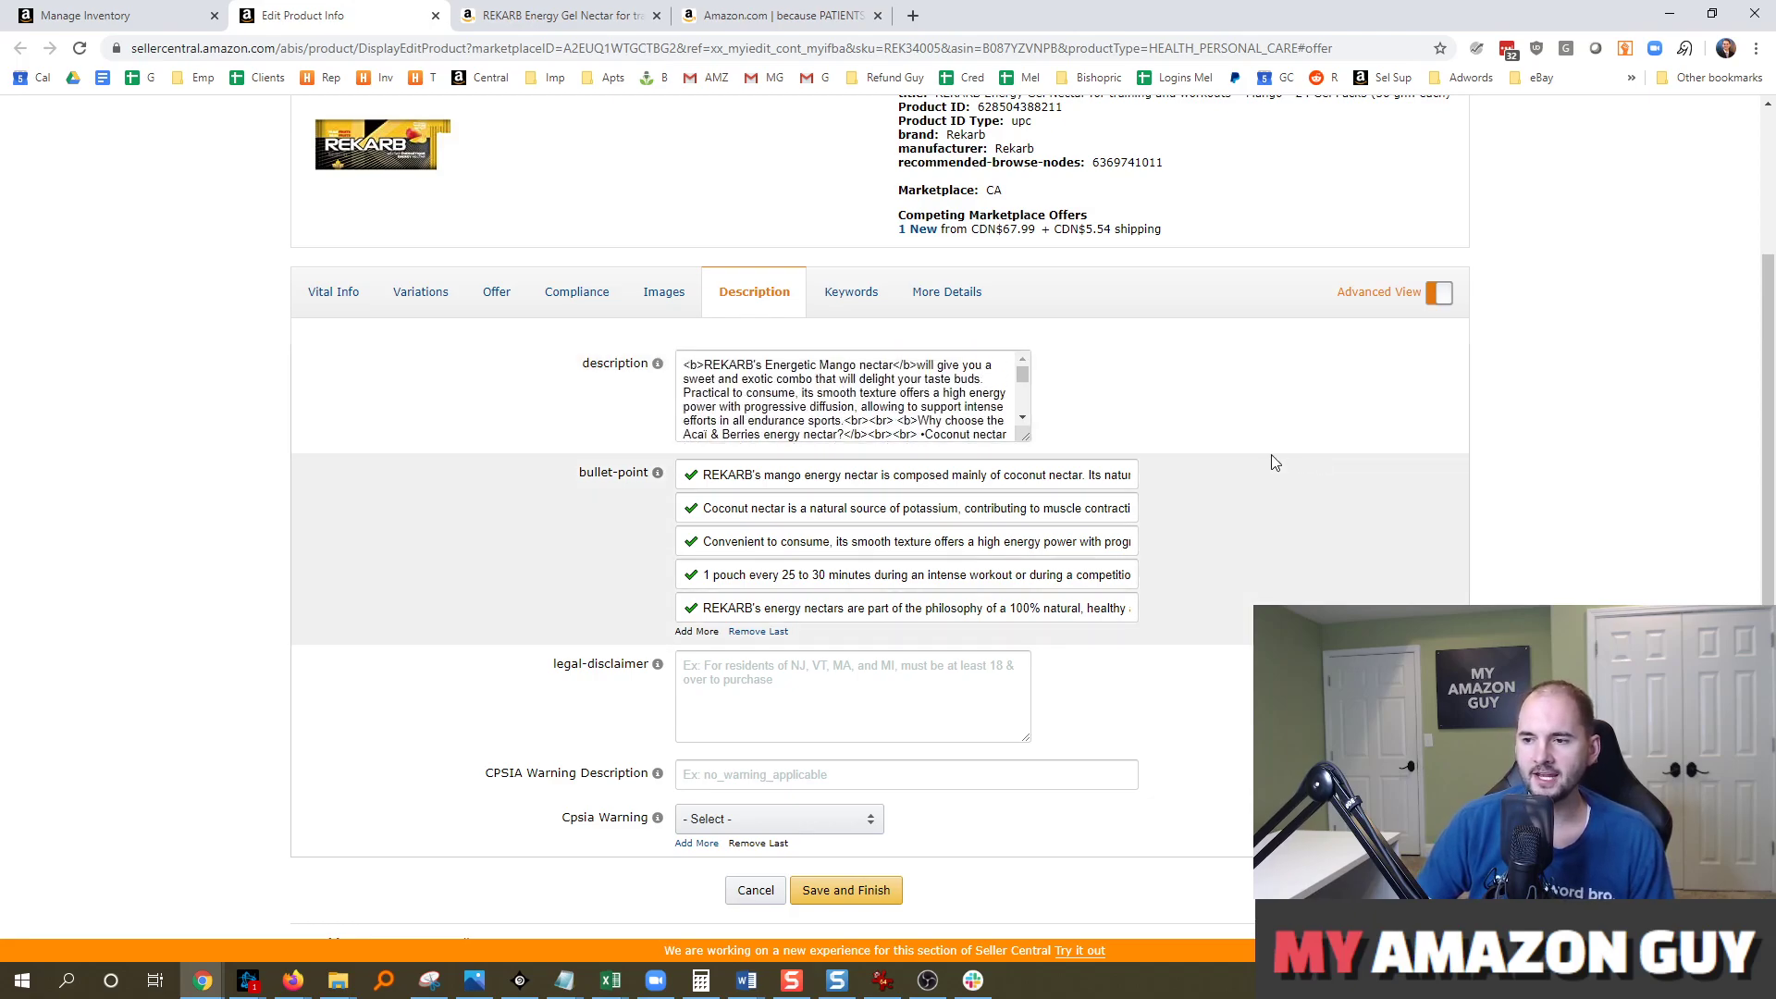
left_click_drag(684, 364, 703, 365)
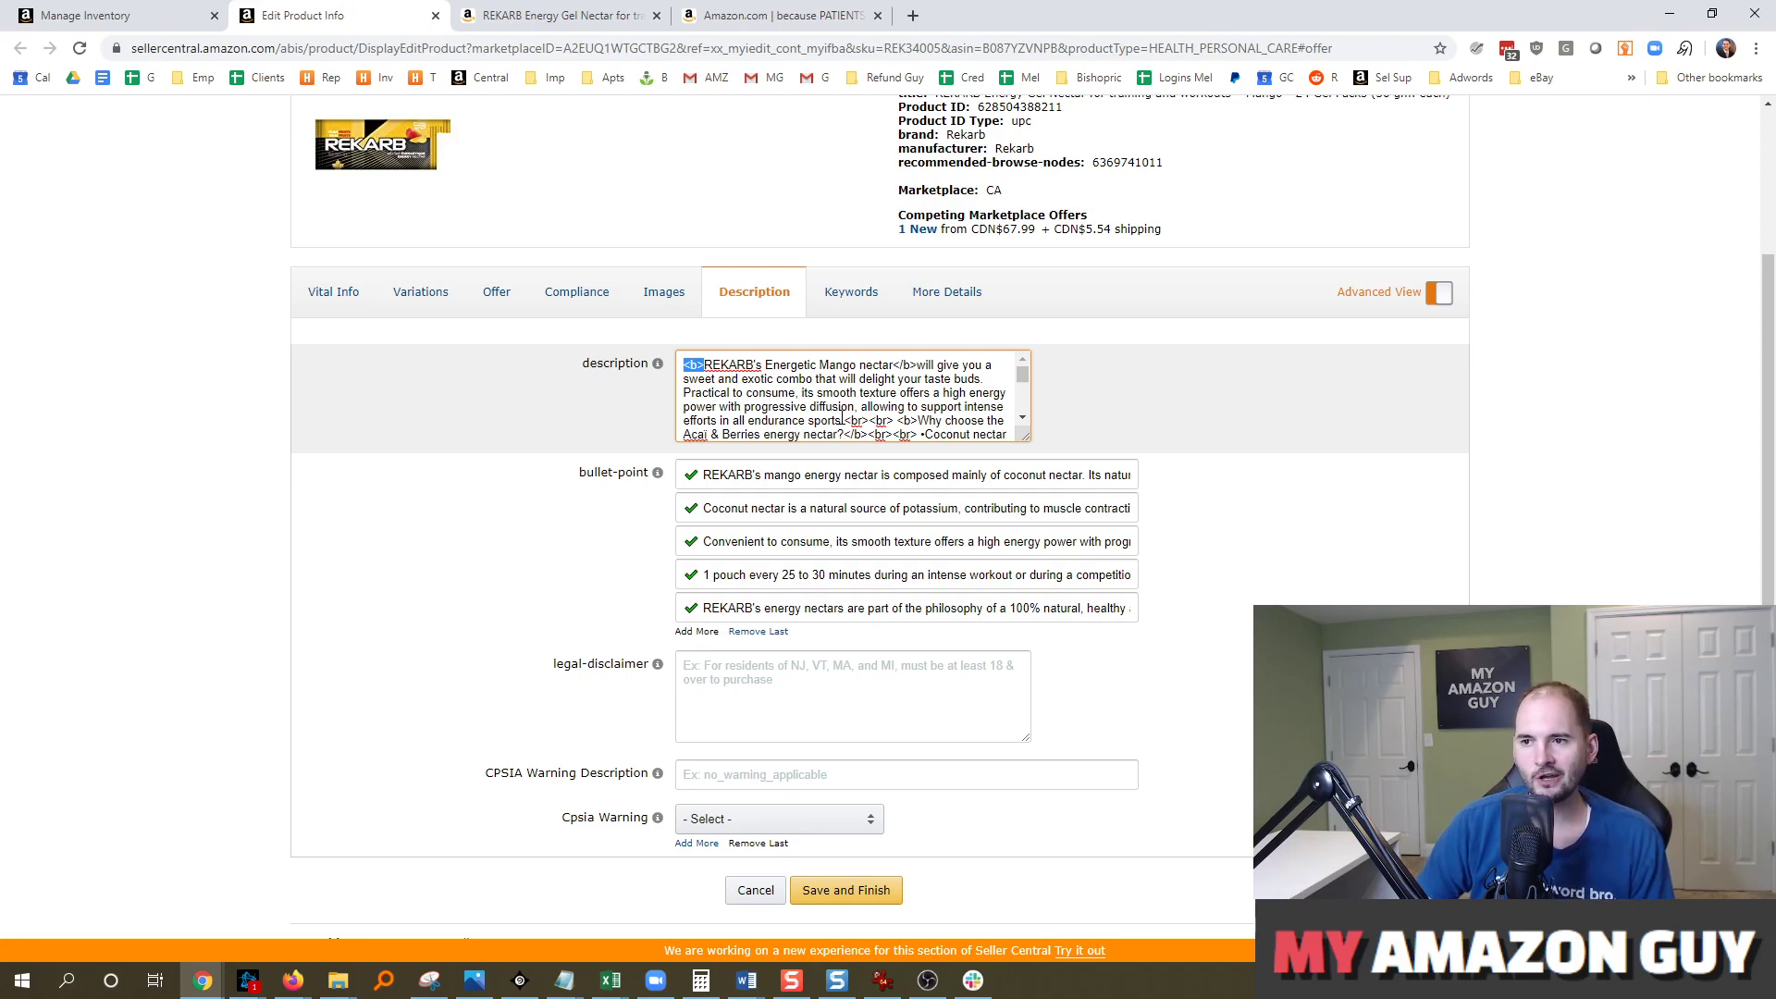
Compare the bold product name on the live Amazon.ca page, then locate the first <br> after 'sports'
left_click(555, 15)
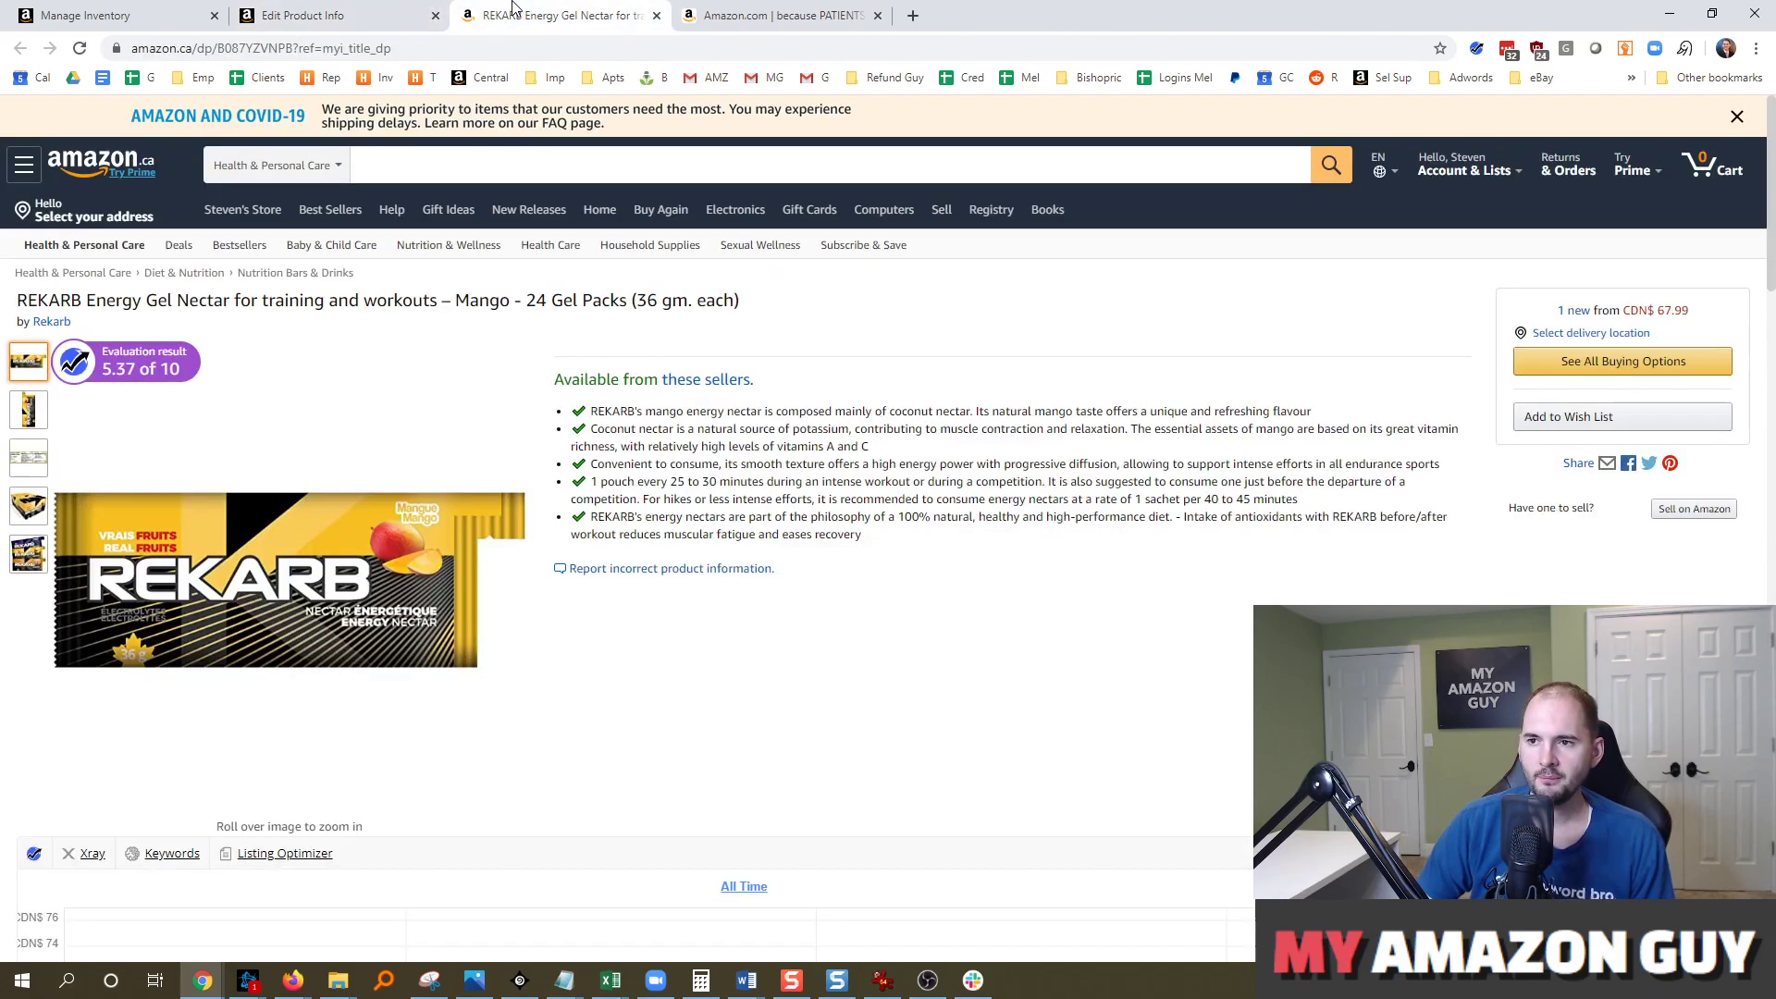
scroll(488, 682, "down", 9)
scroll(569, 659, "down", 8)
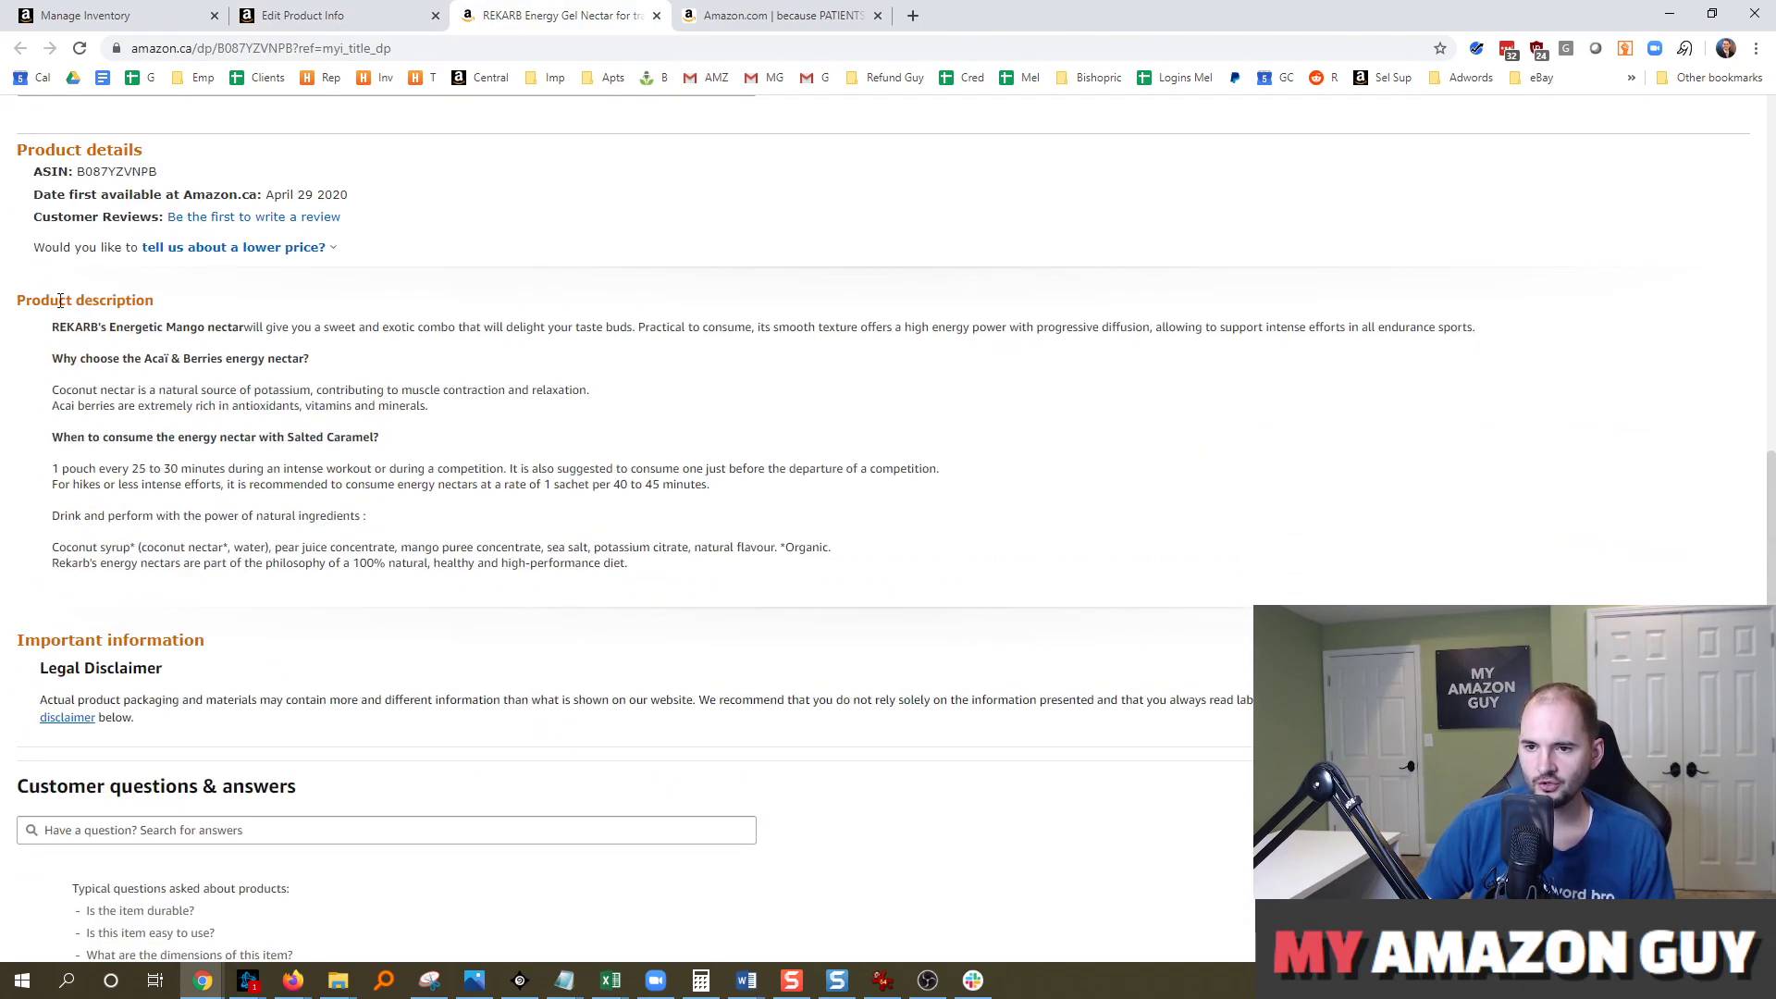
left_click_drag(53, 332, 246, 328)
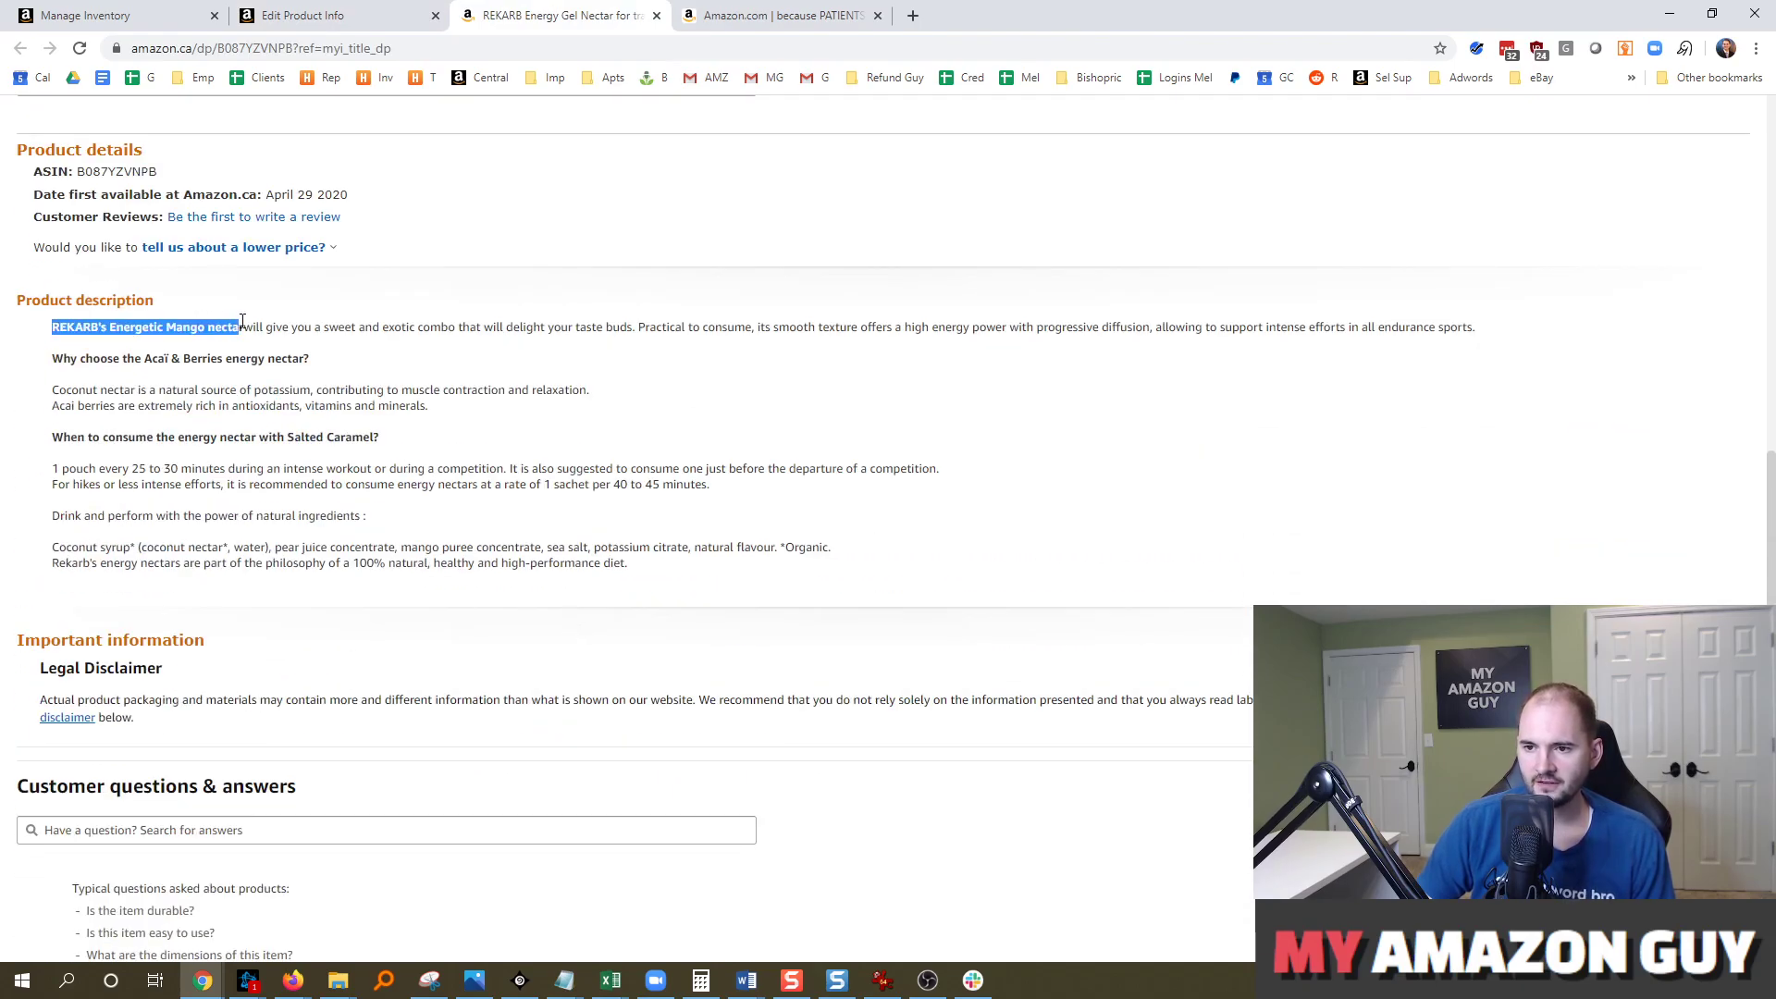
left_click(257, 360)
left_click(333, 15)
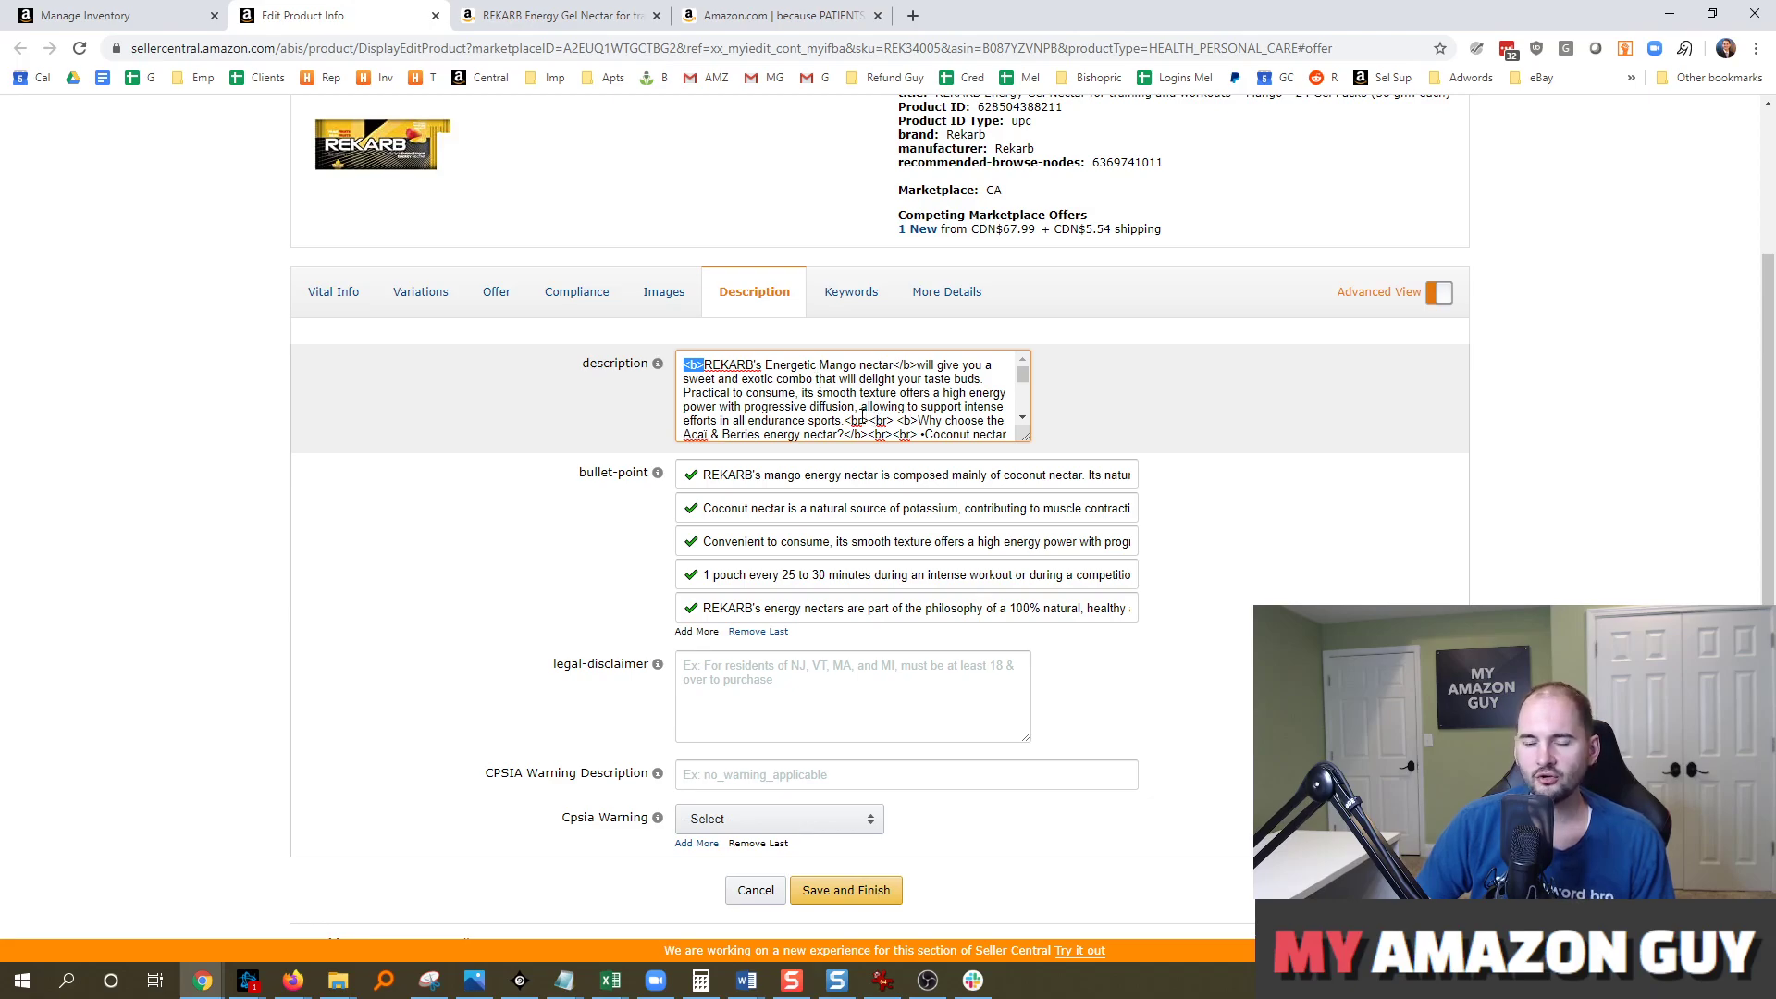
left_click_drag(841, 421, 866, 412)
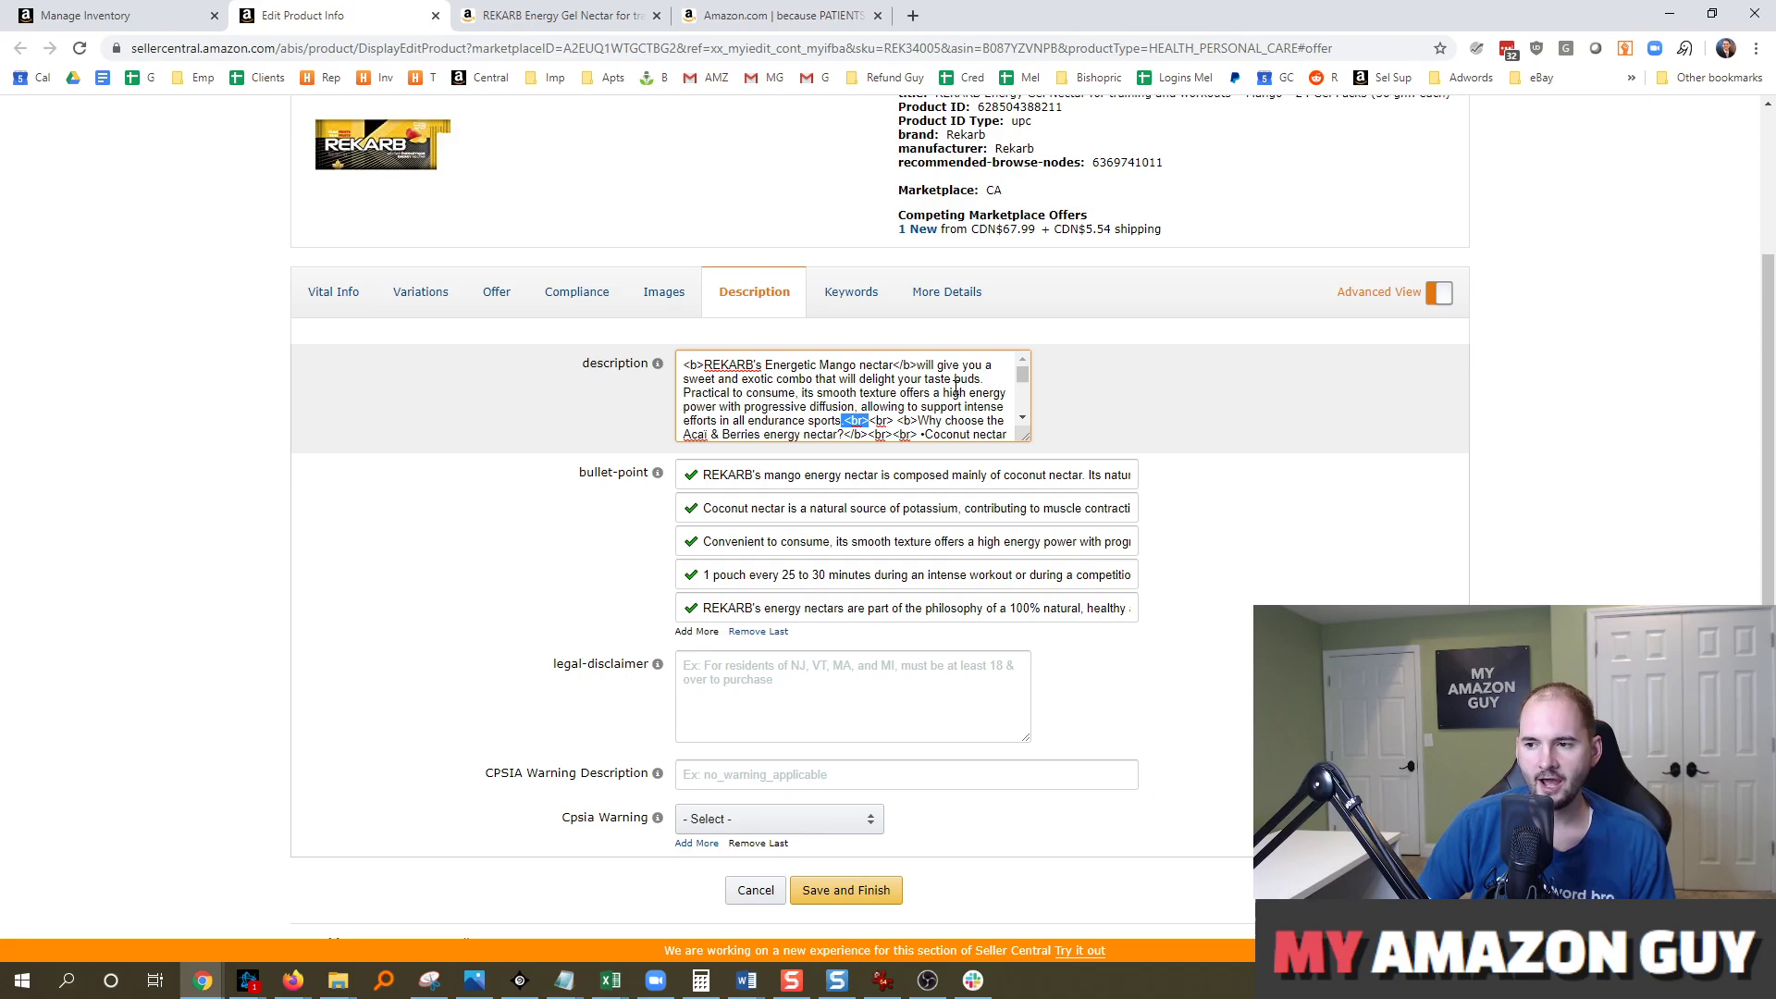
Add <p> at the description's start and try a </p> after 'sports.', restoring the <br><br> breaks
left_click(685, 365)
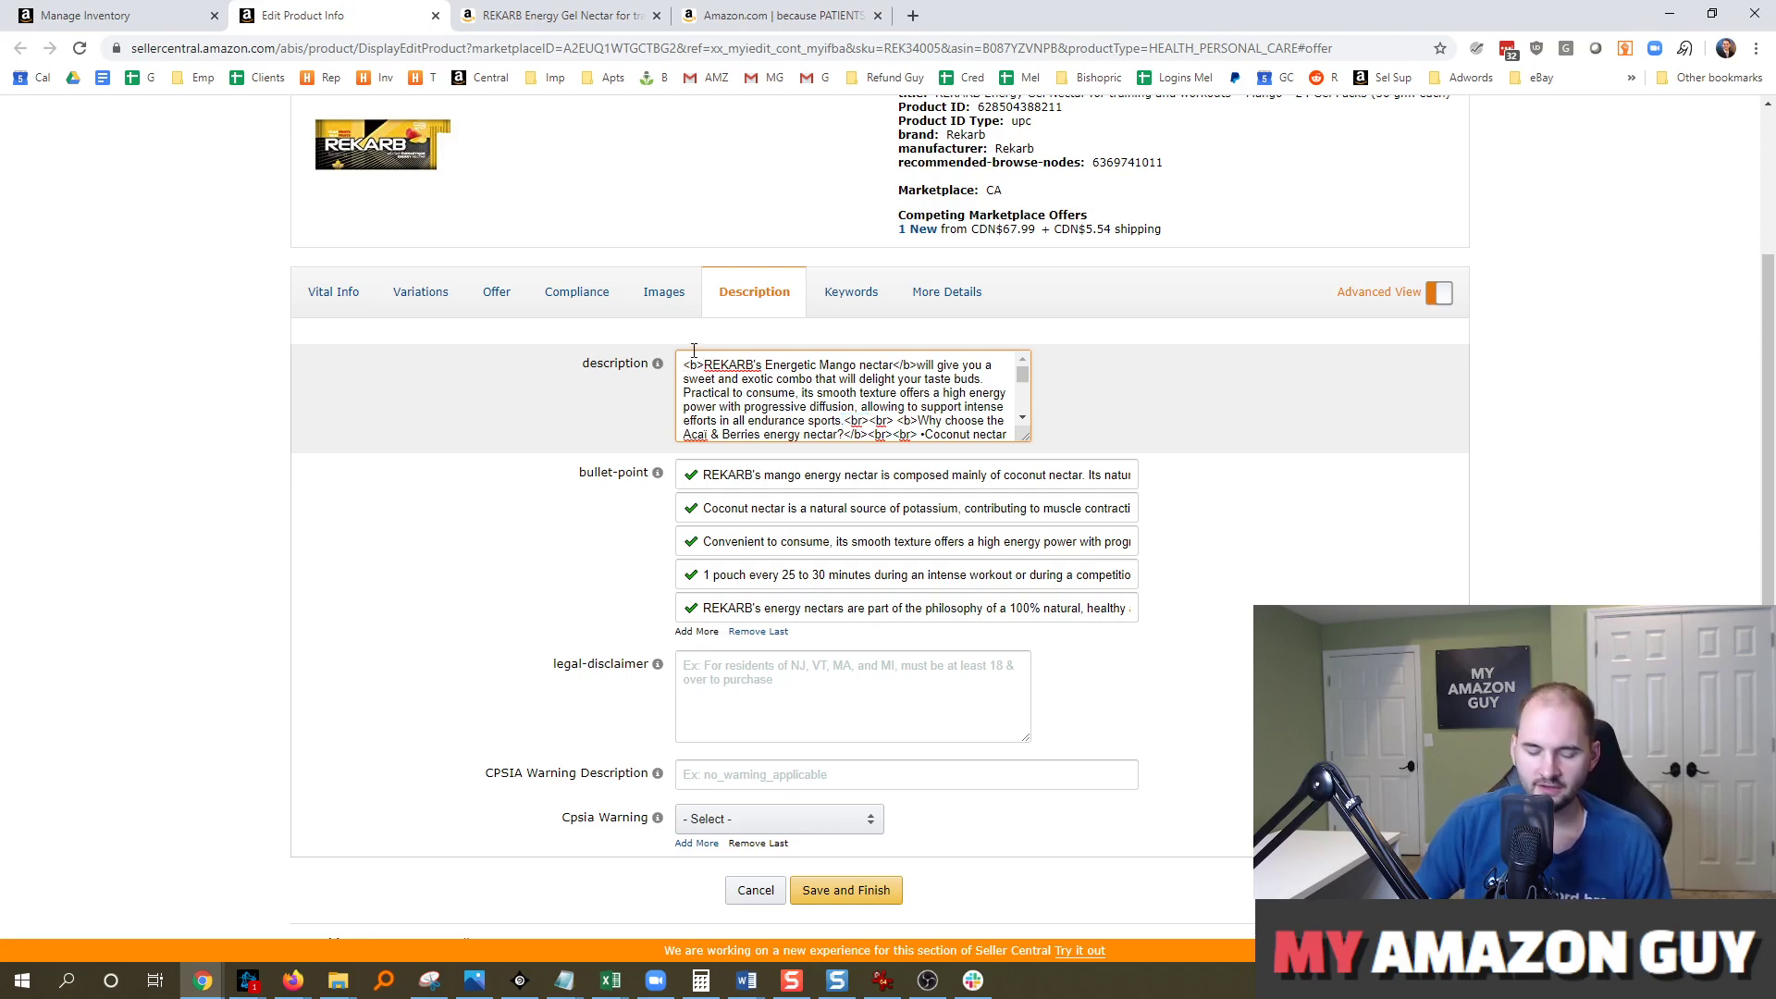
type("<p><")
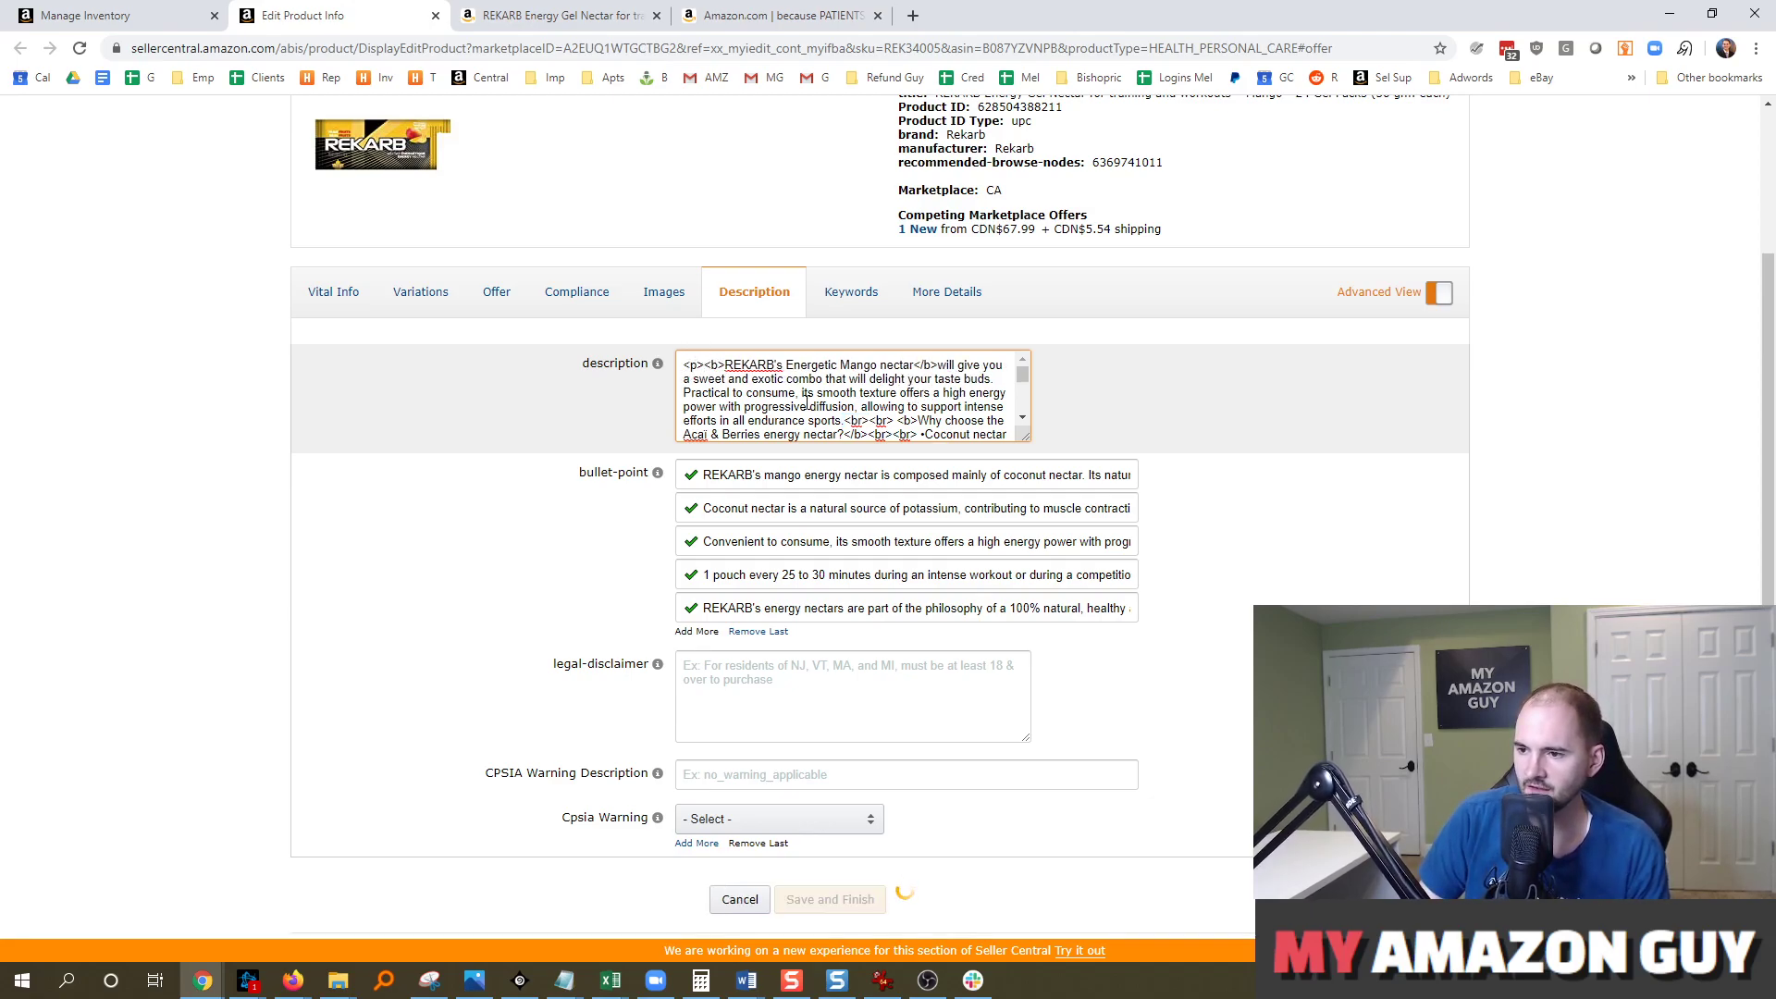
key("Delete")
key("Delete")
key("Delete")
key("Delete")
type("</p>")
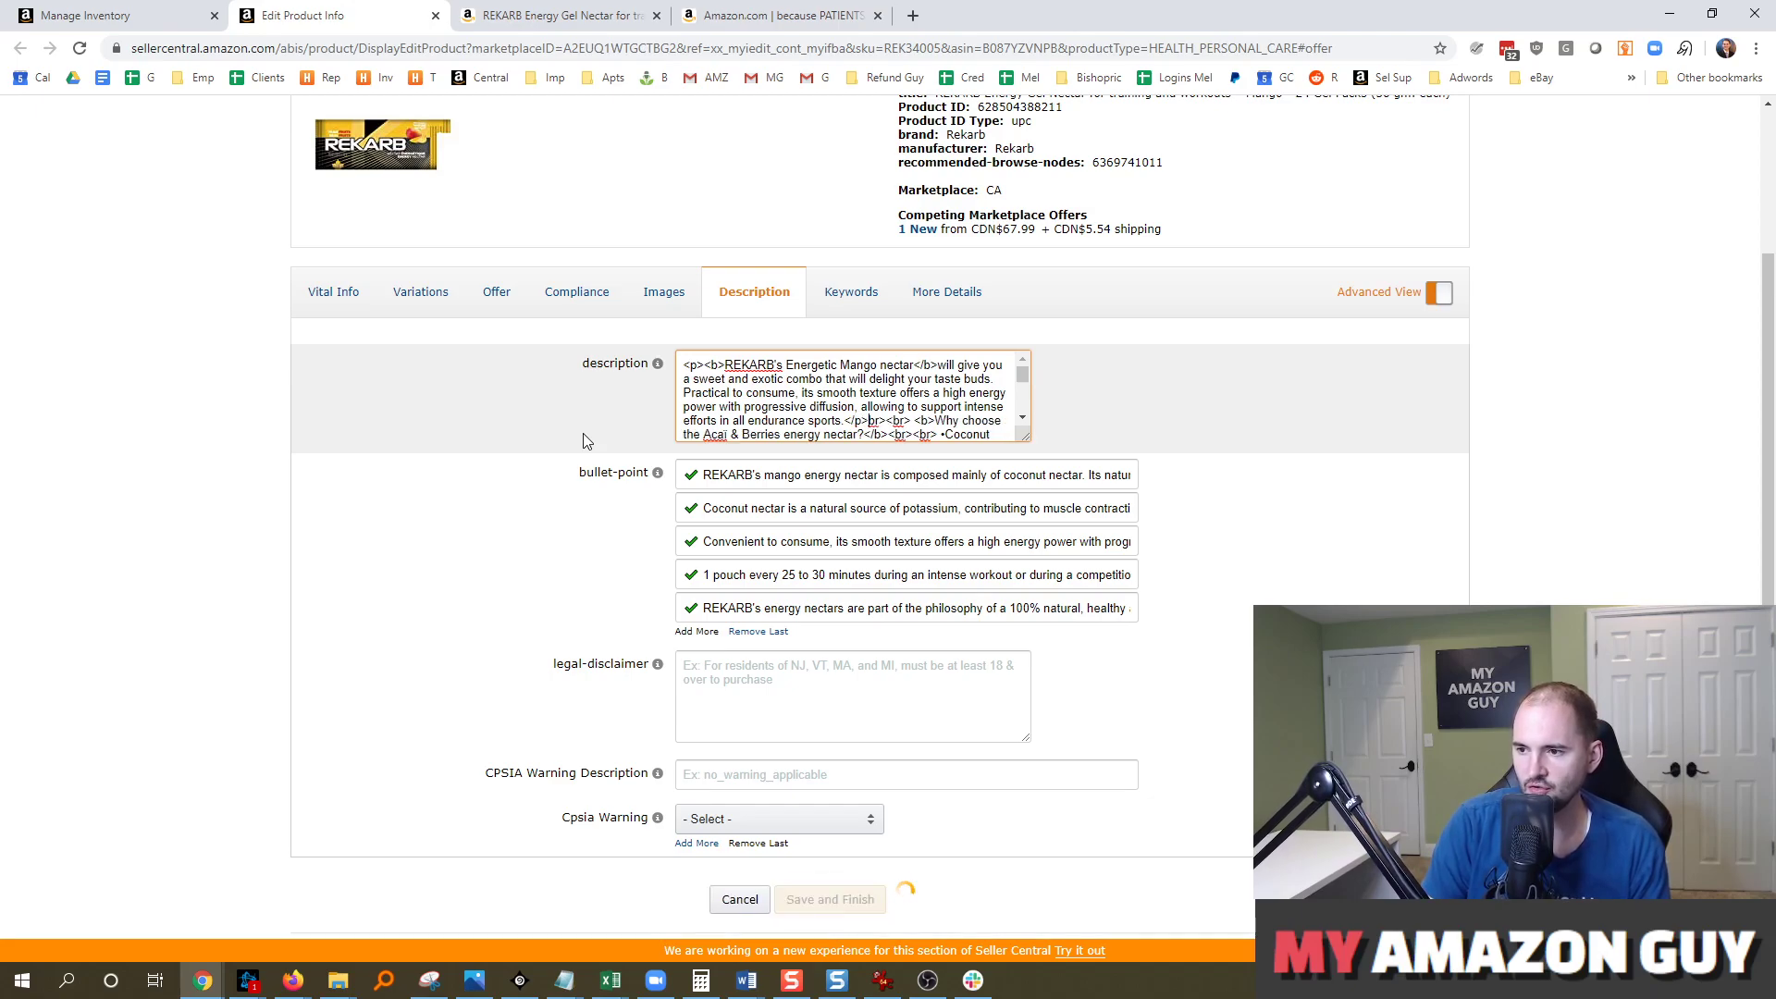
key("Delete")
key("Delete")
key("Delete")
key("Delete")
key("Delete")
key("Delete")
key("Delete")
key("Delete")
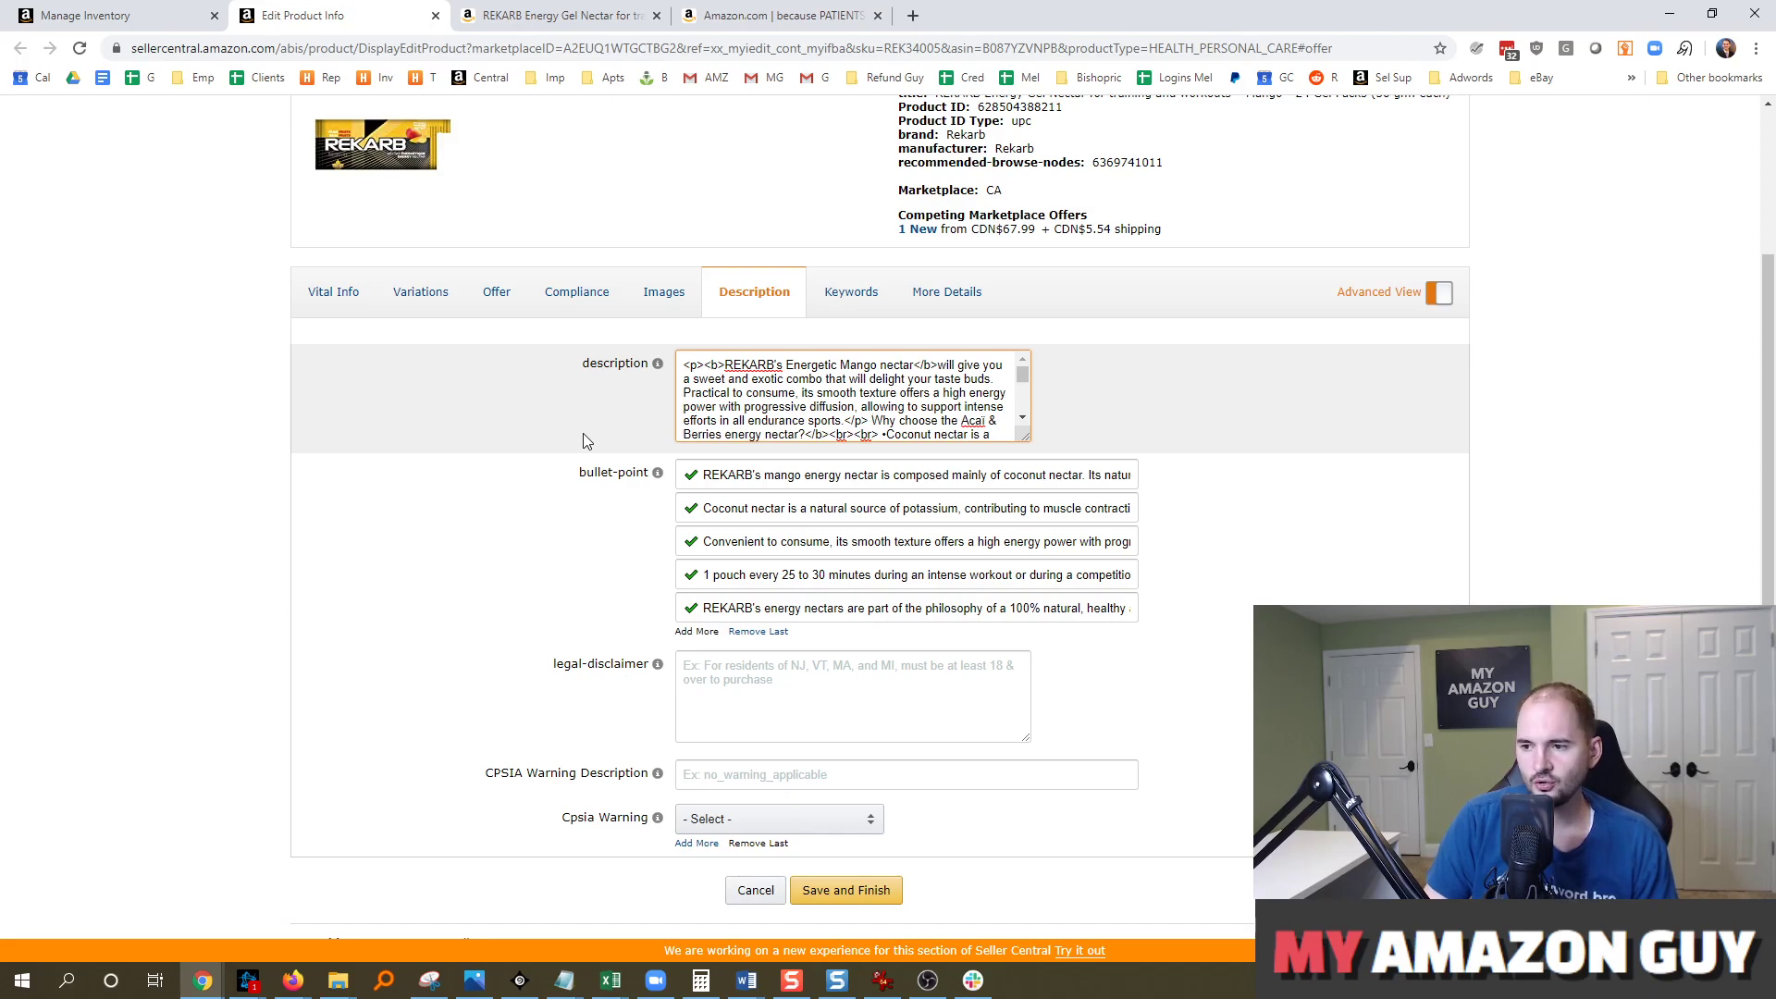
key("BackSpace")
key("BackSpace")
key("BackSpace")
key("BackSpace")
type("br")
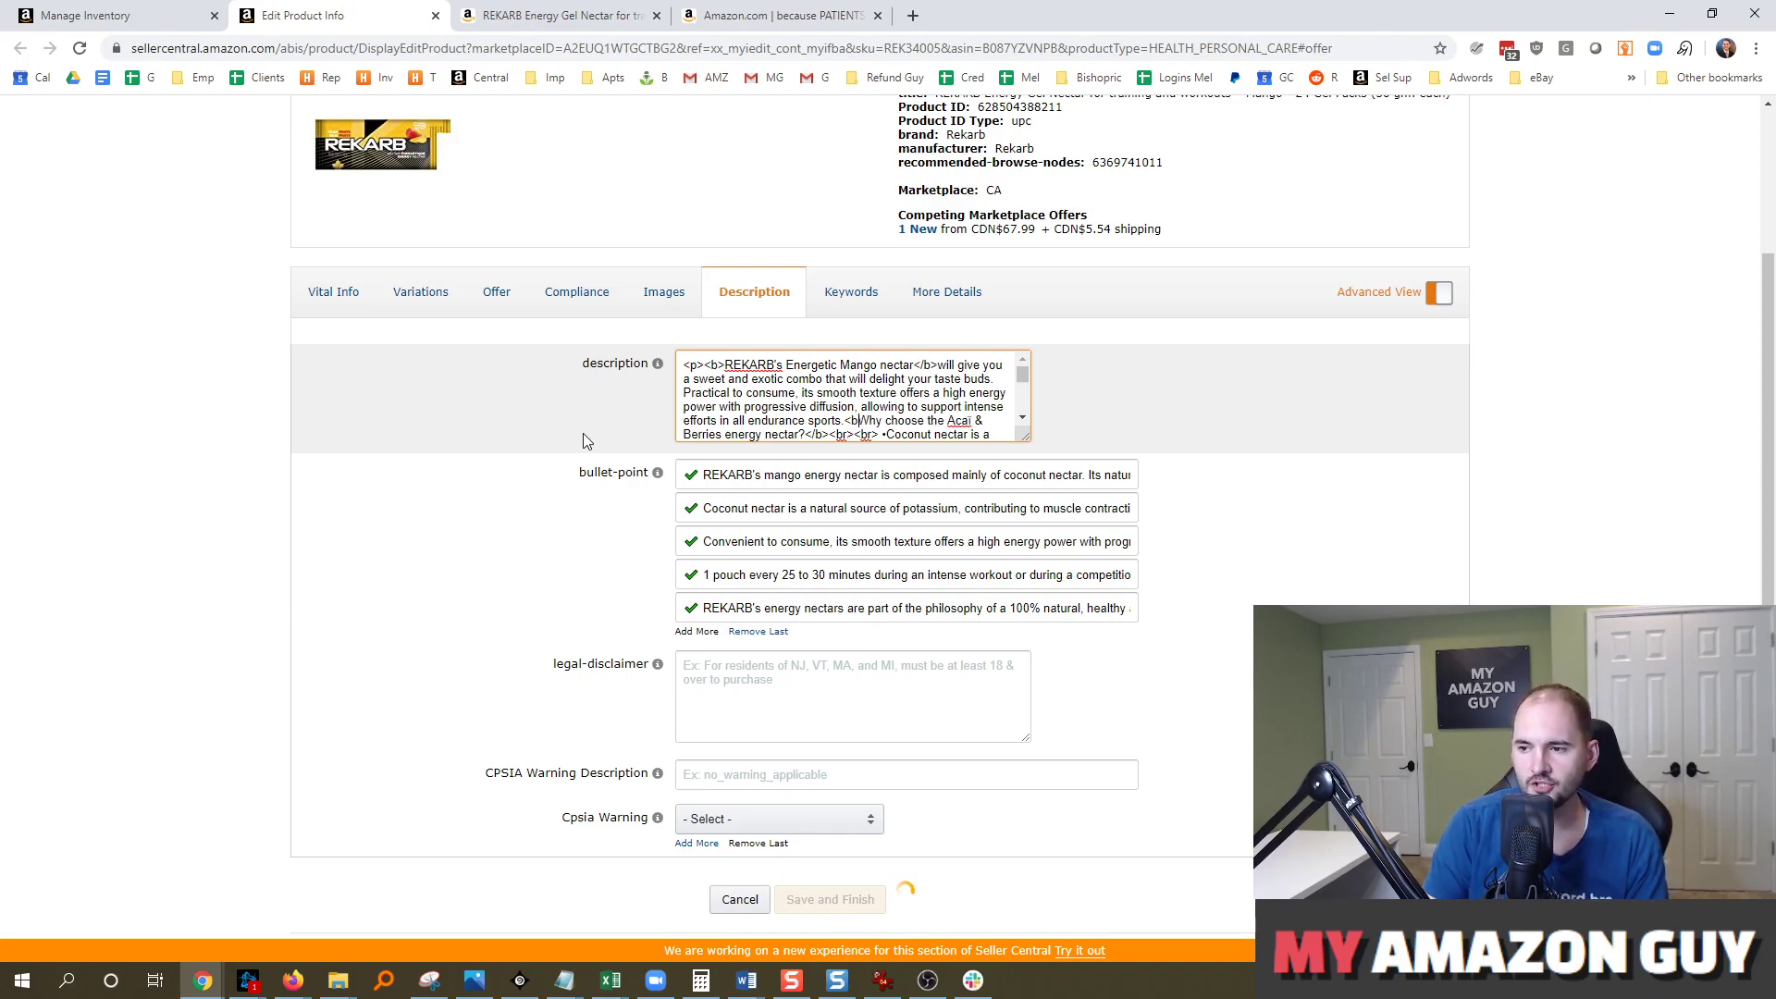
type("><br")
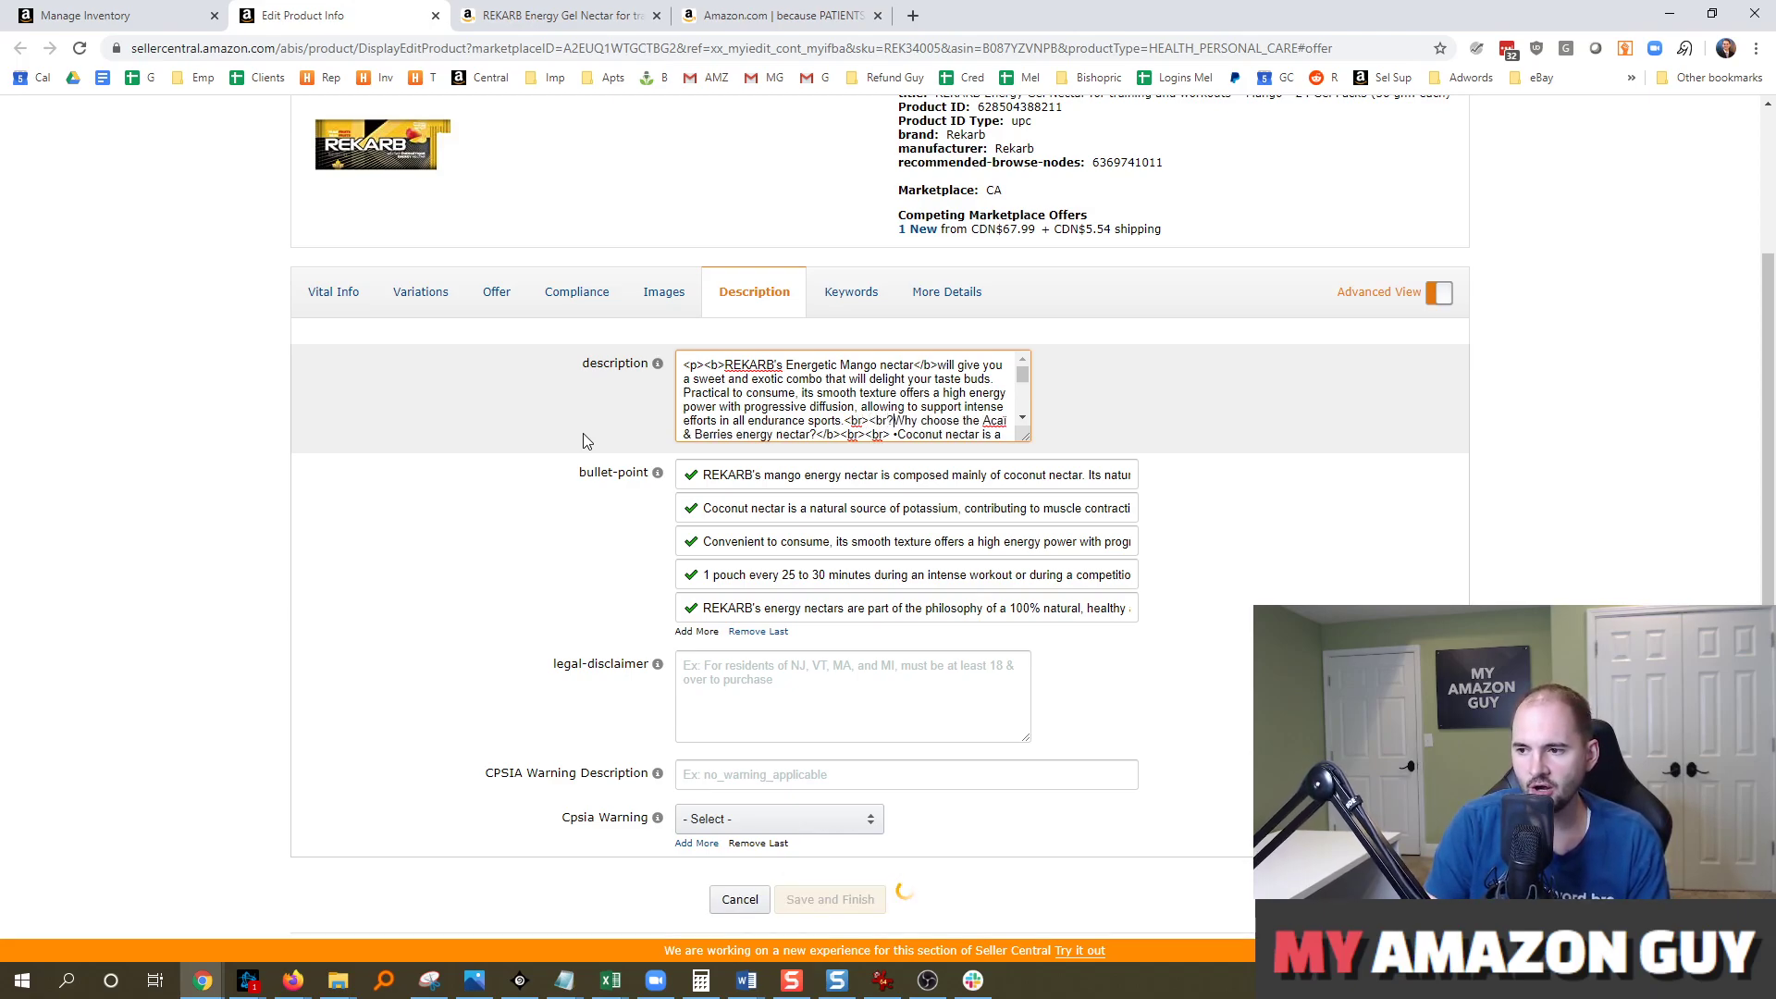
type(">")
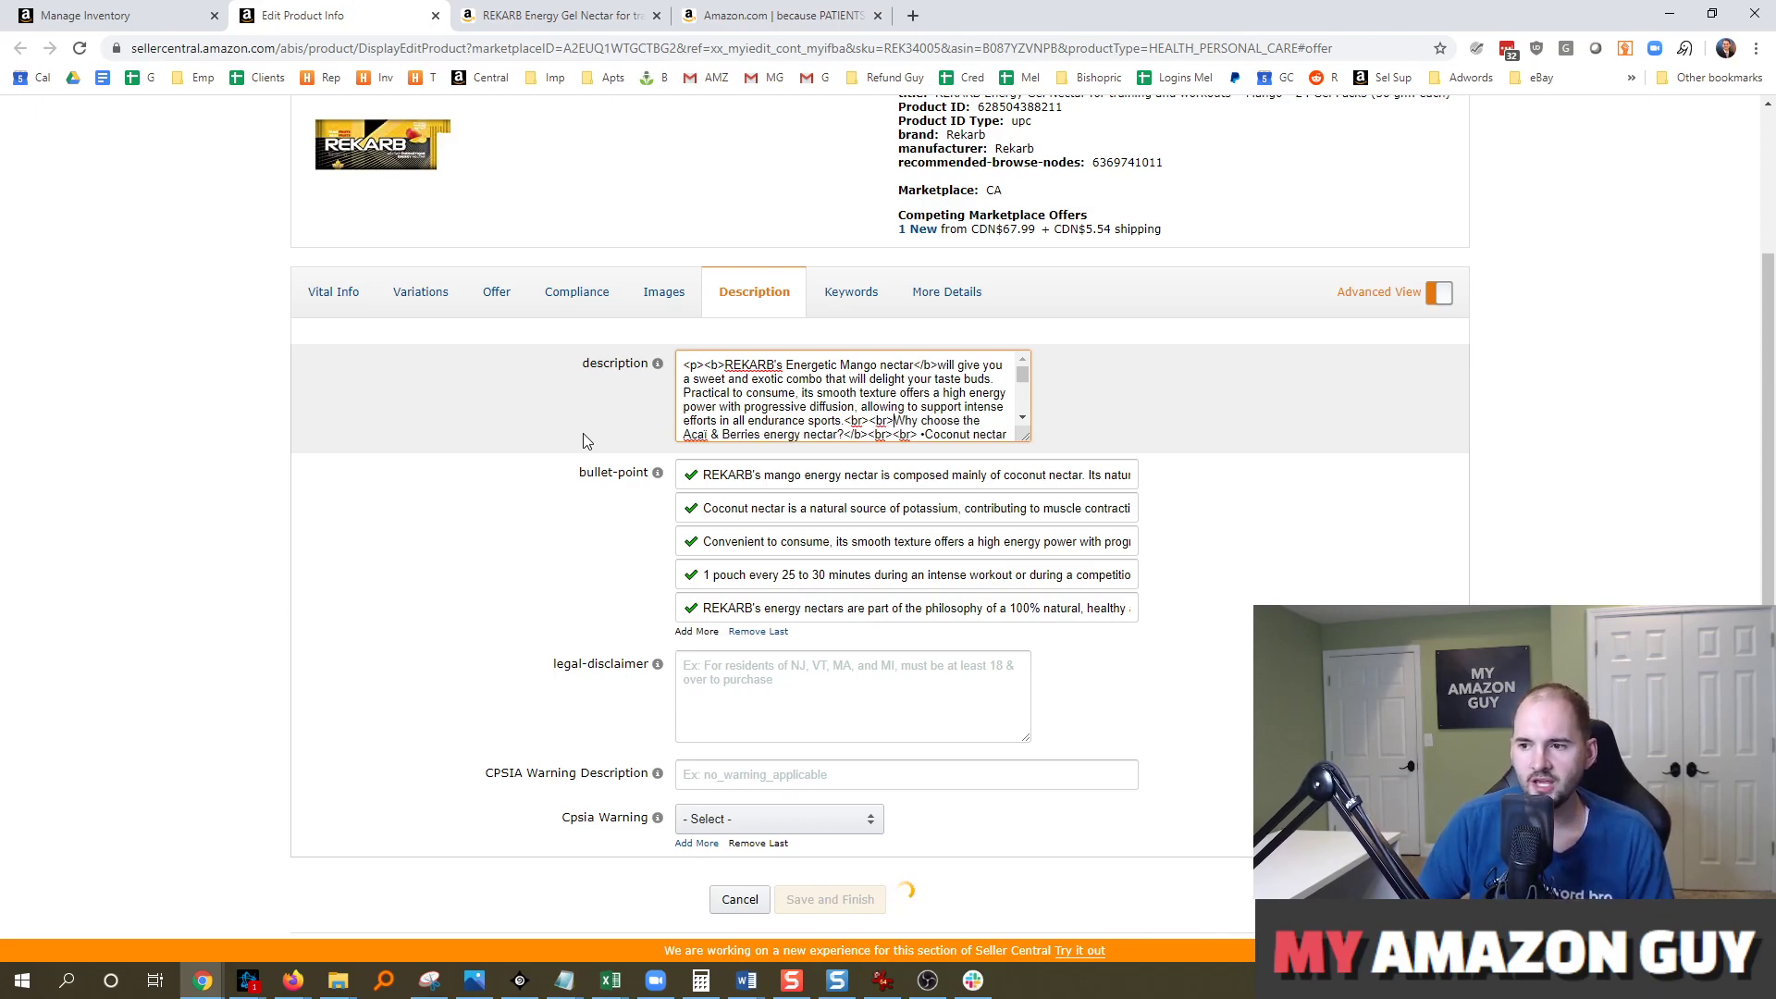
Check the live listing's description, then insert a blank line above the opening <p><b> tags
left_click(509, 15)
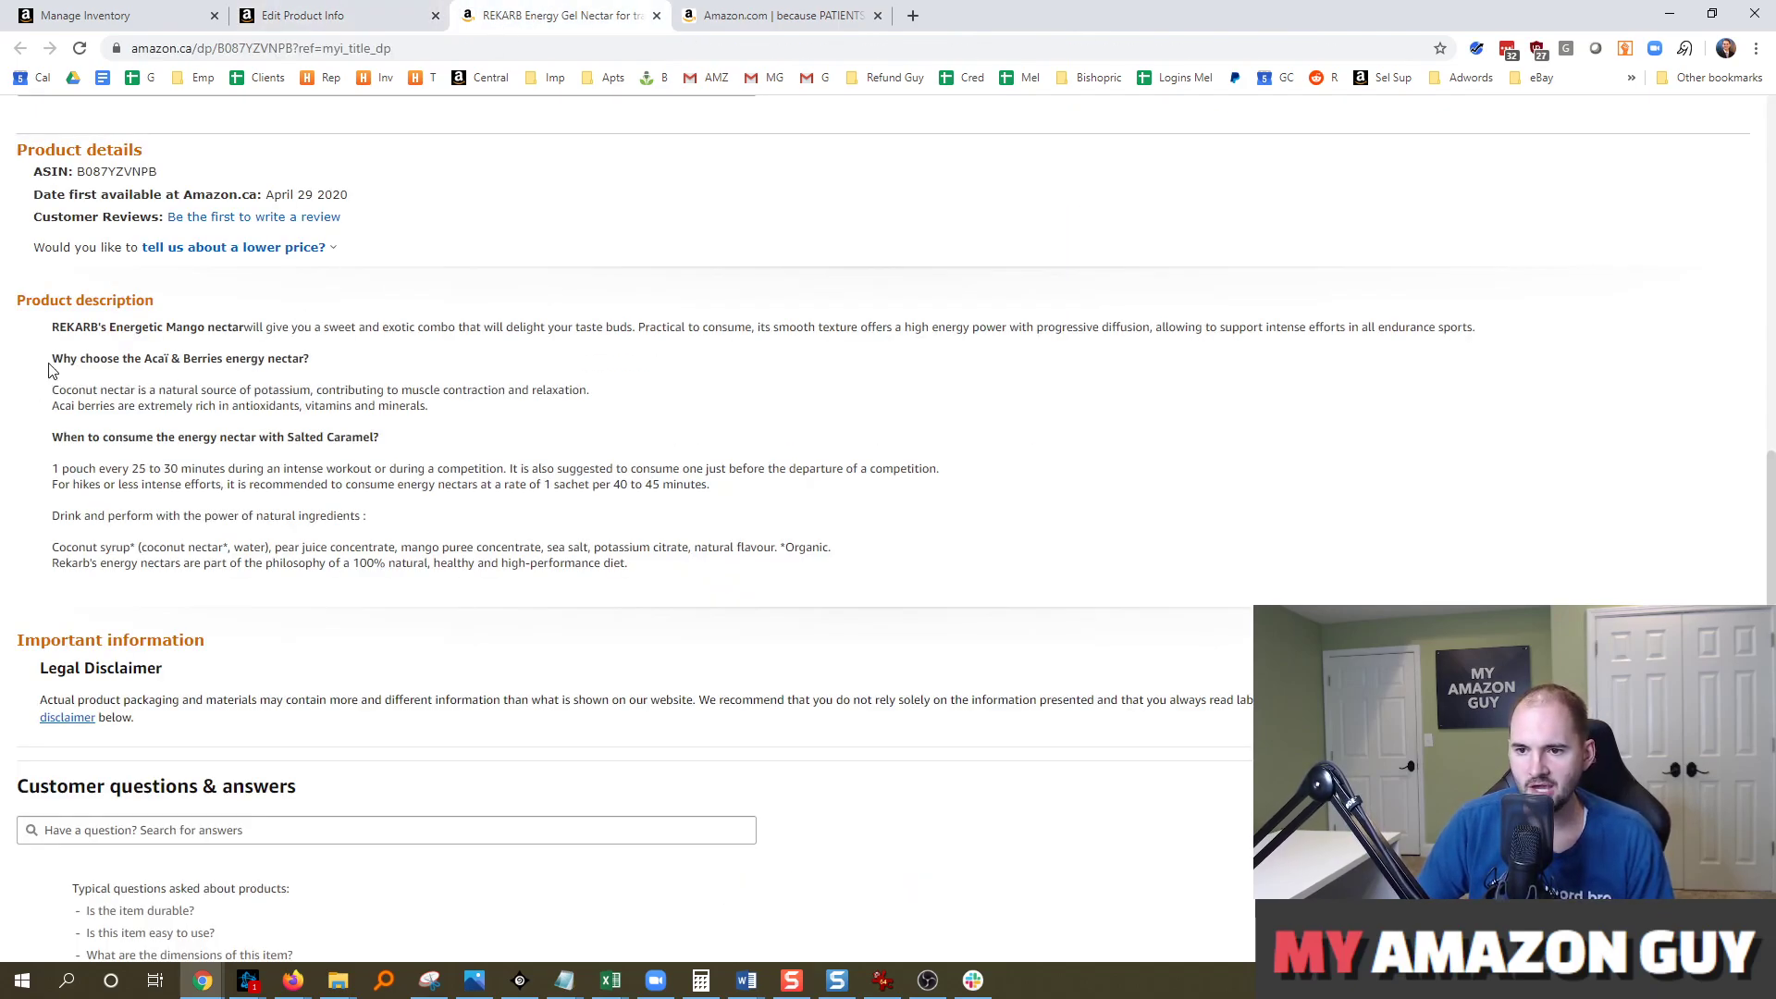
double_click(80, 327)
left_click_drag(71, 356, 113, 359)
left_click(255, 352)
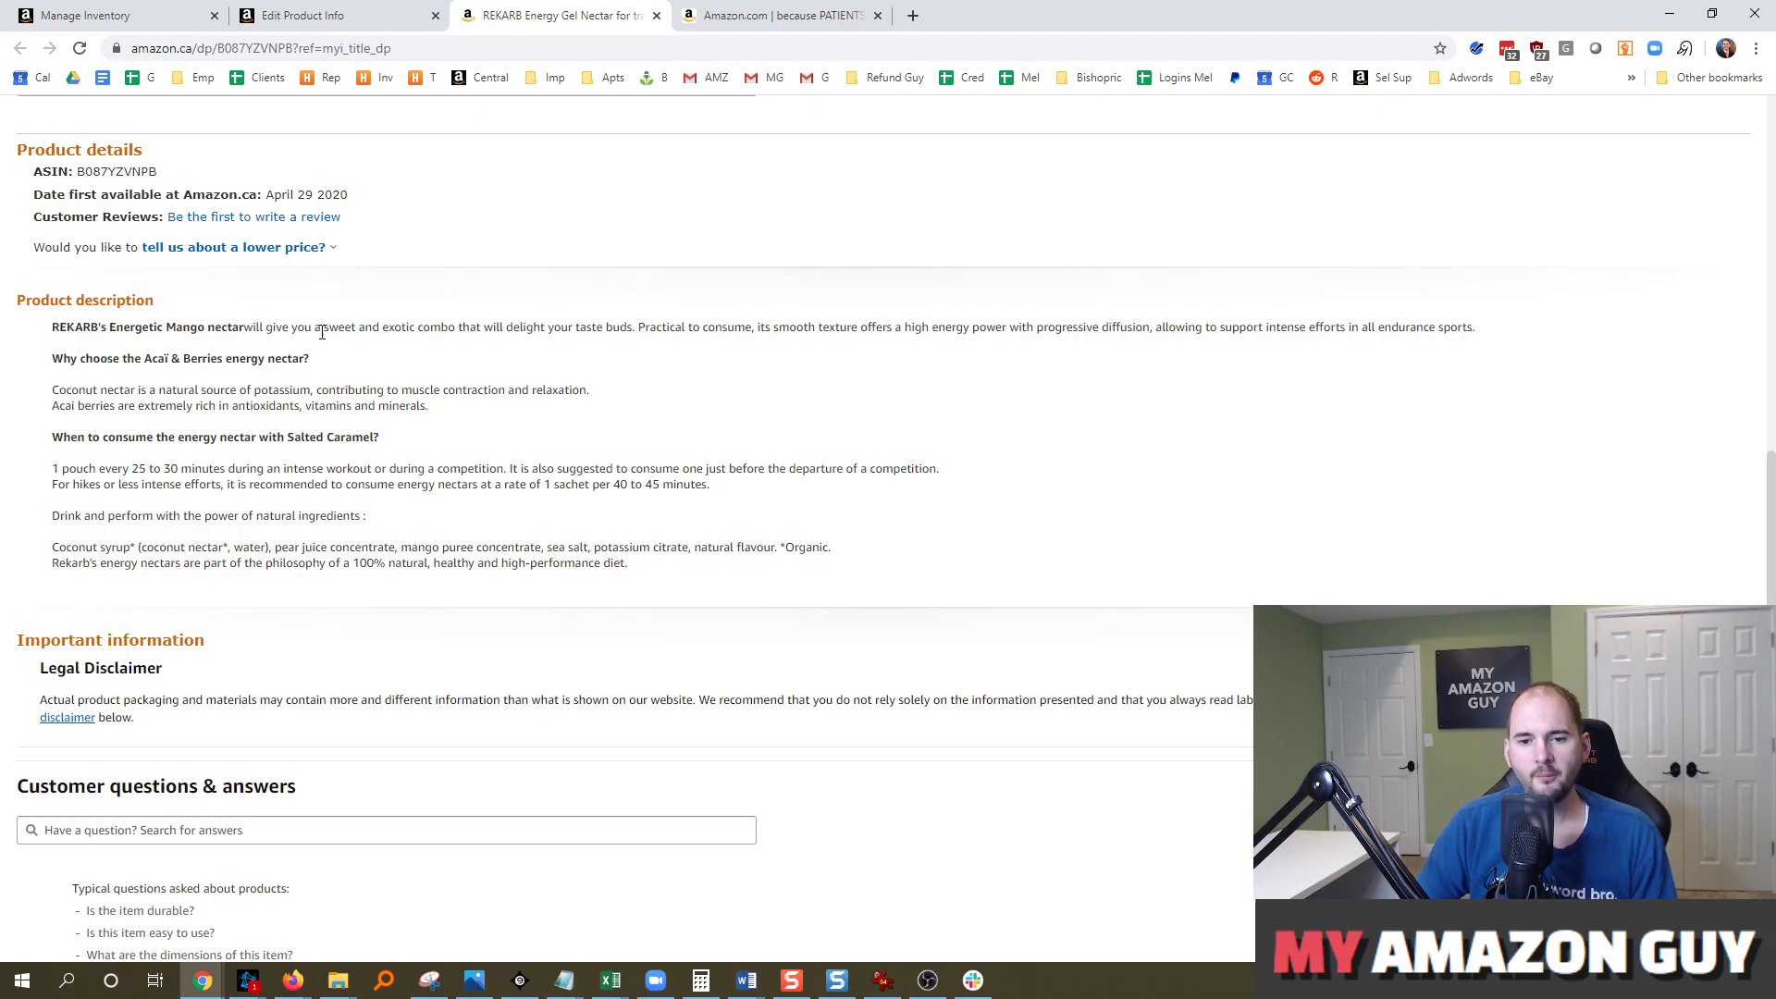
left_click(418, 13)
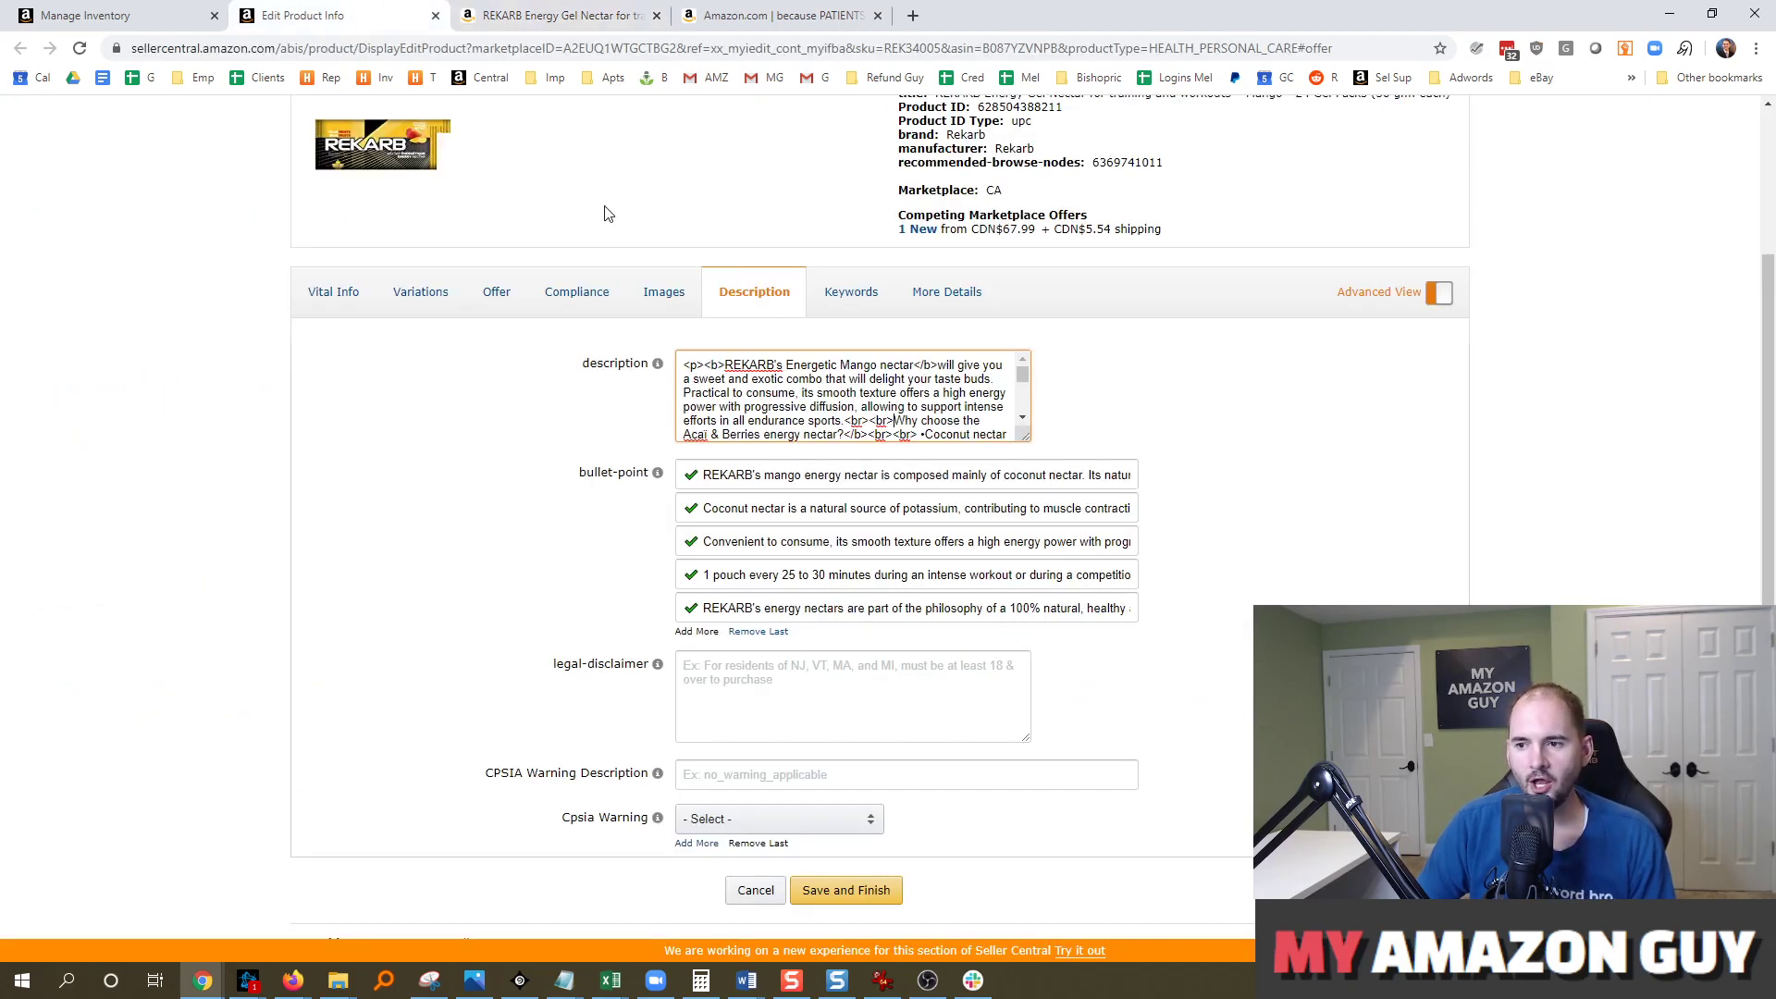
left_click(685, 363)
key("Return")
key("Return")
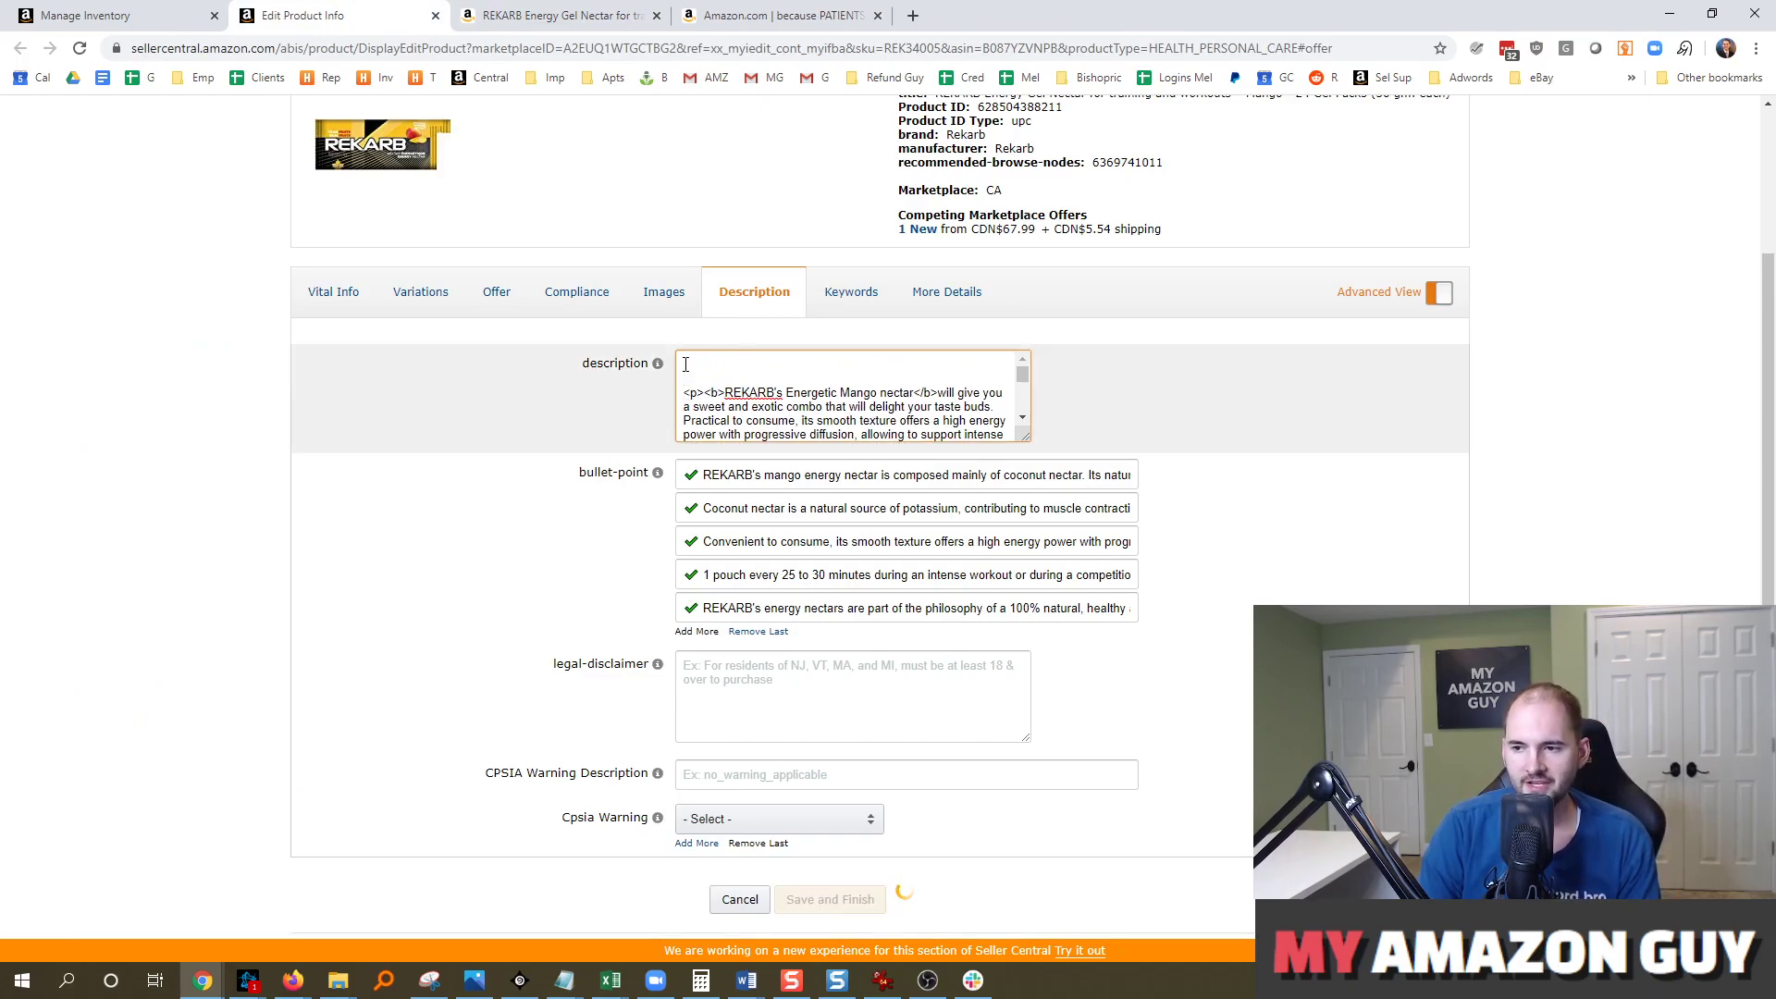
Type an <ol>Features list with <li>Feature 1</li> and Feature 2 items, closed by </ol>
type("<ol>")
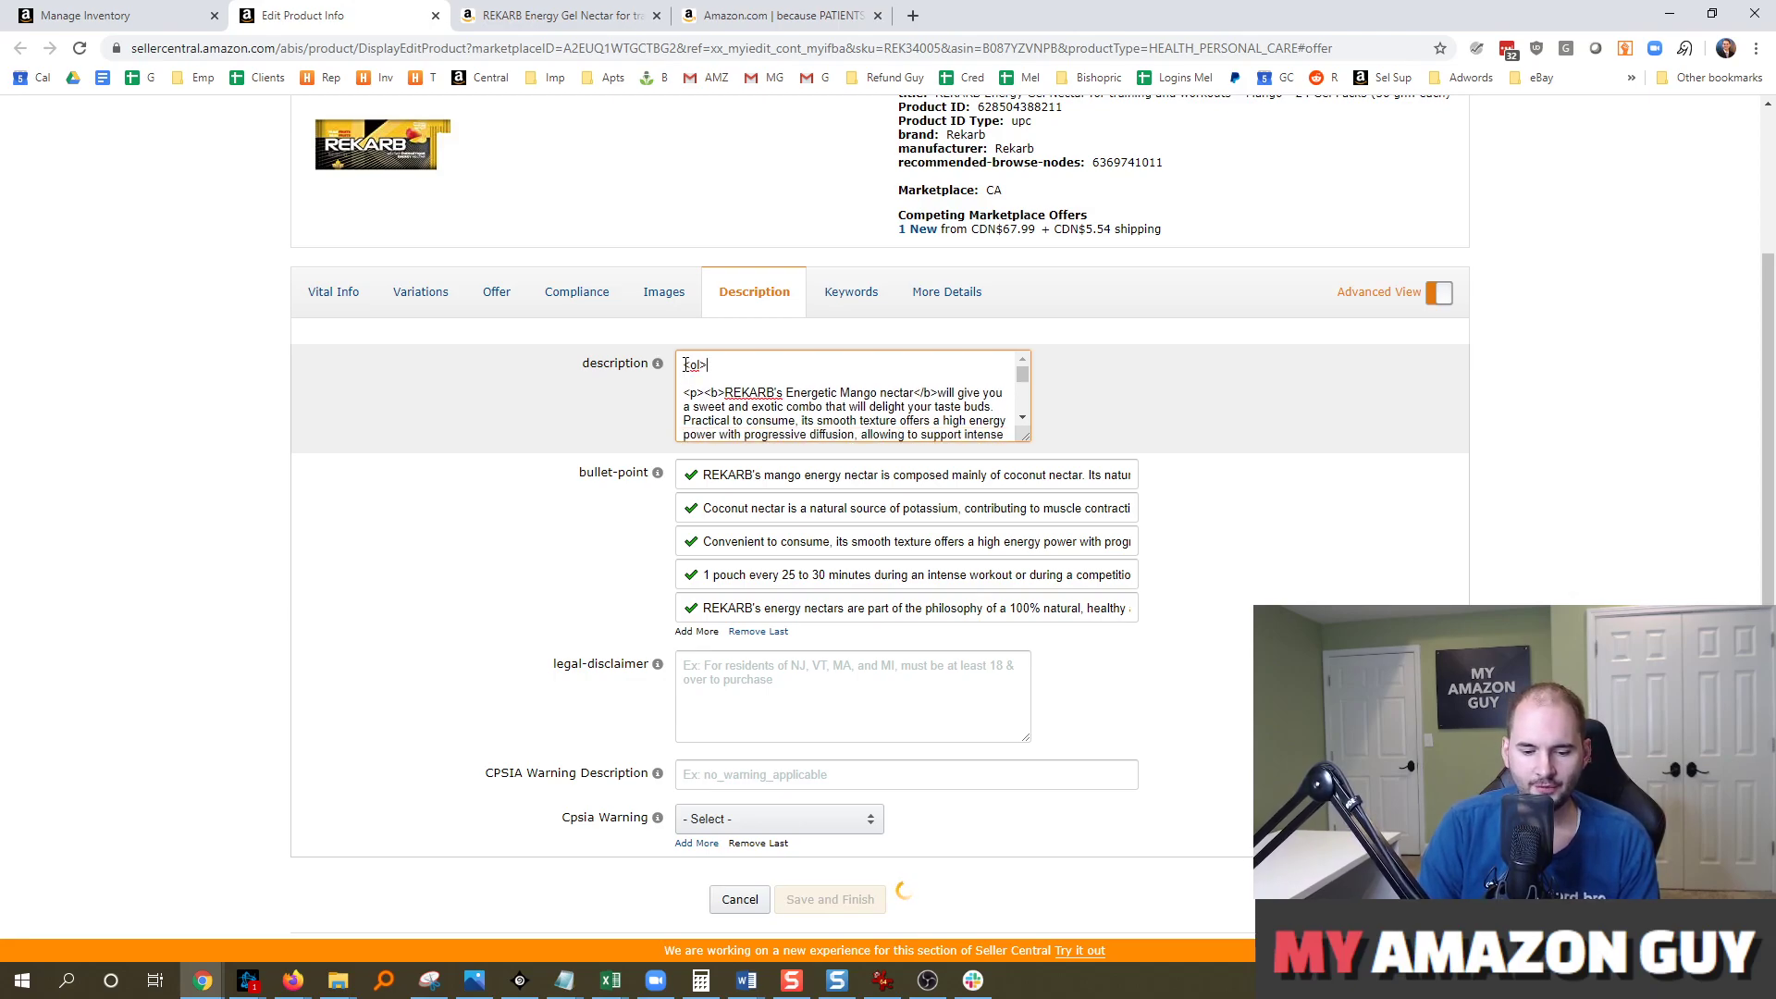
type("Features")
key("Return")
type("<li")
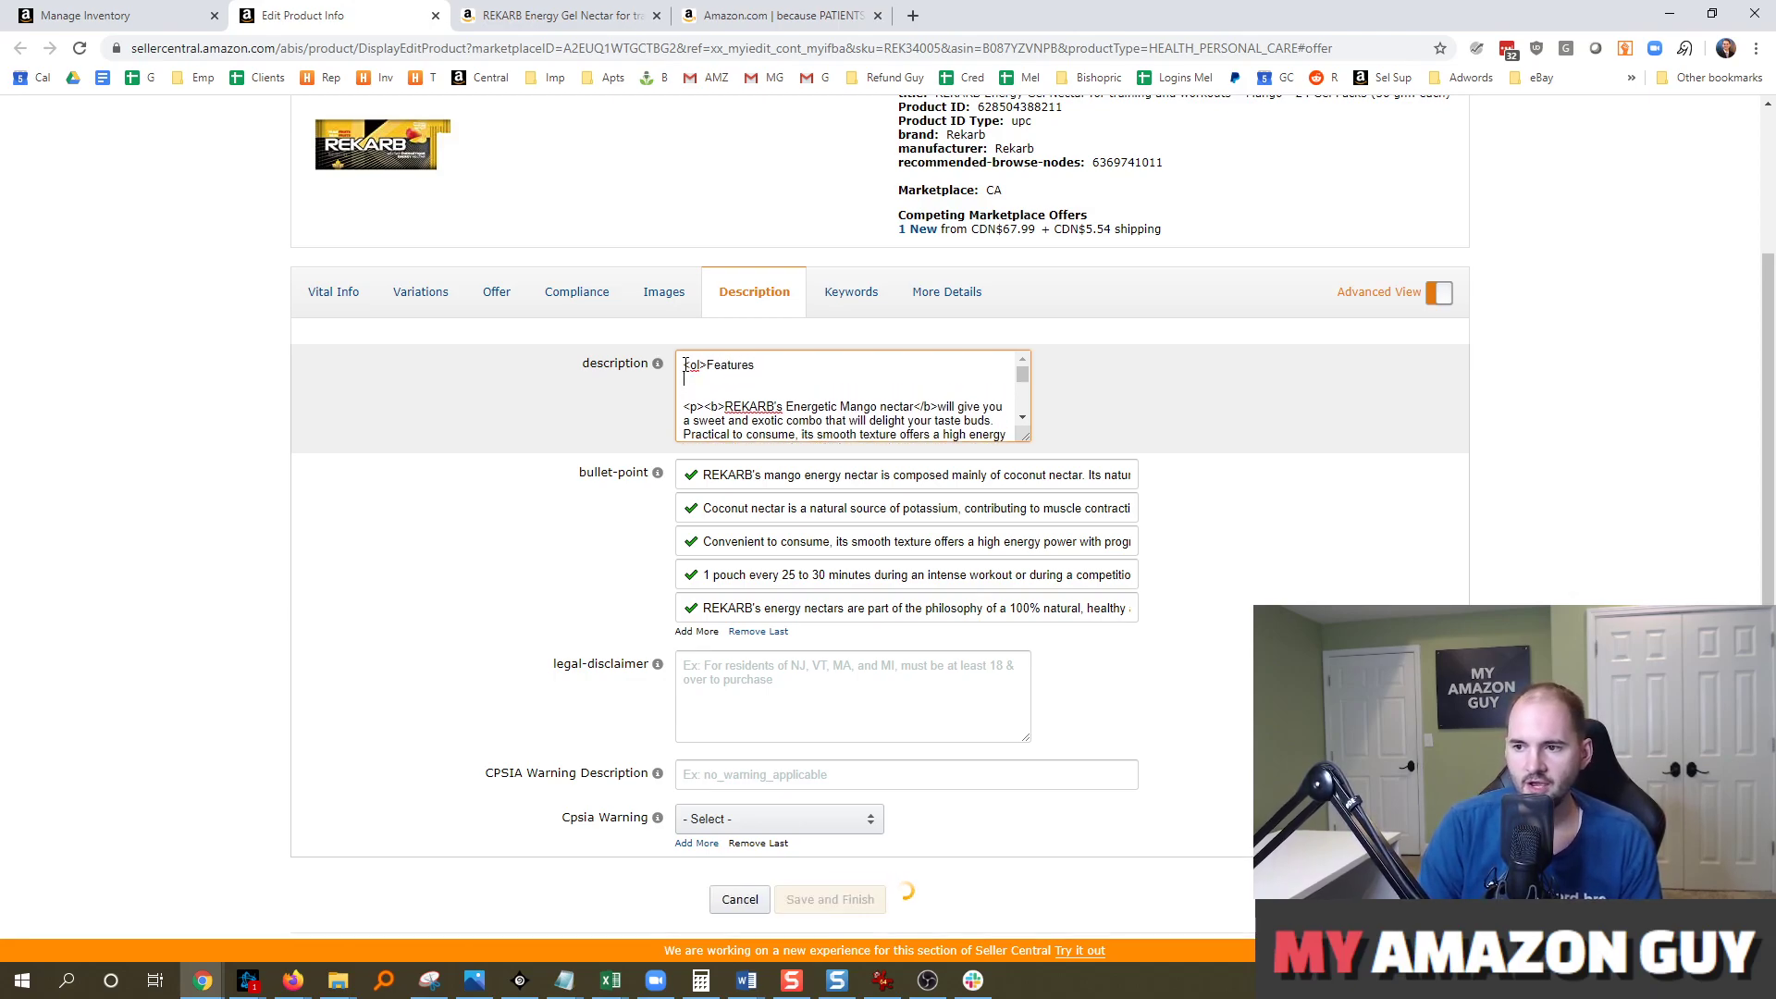
type(">")
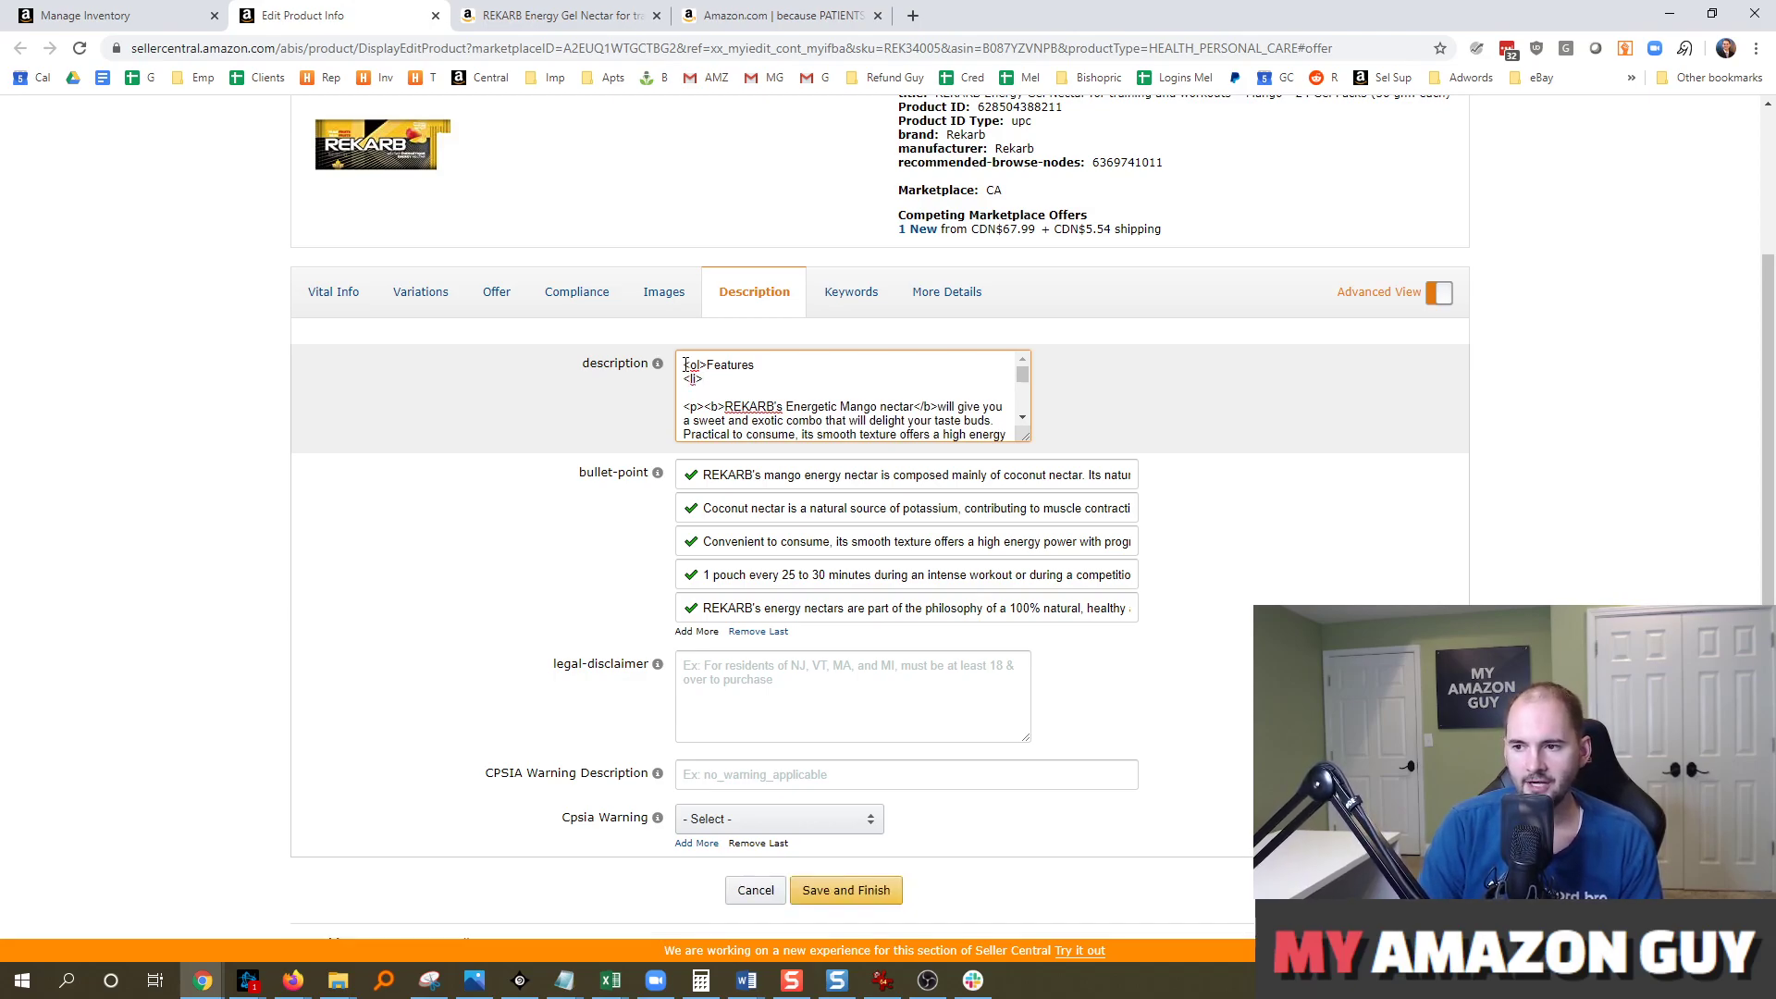
type("Feature 1")
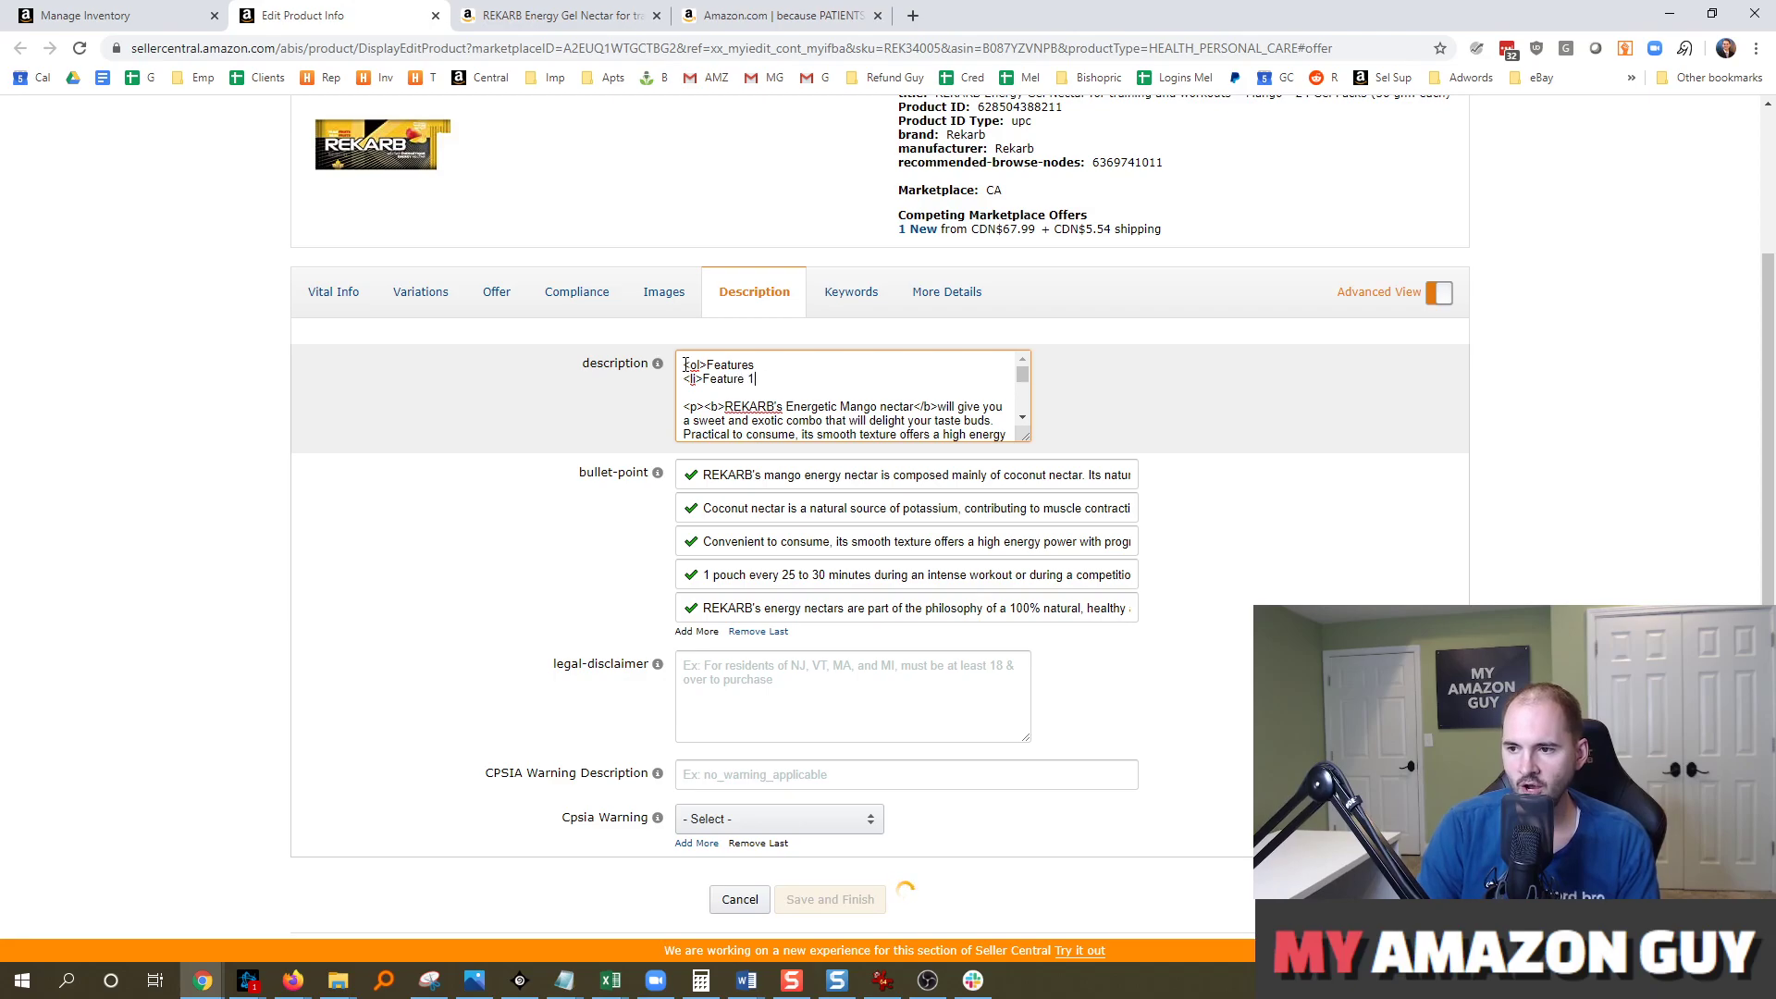
type("</li>")
key("Return")
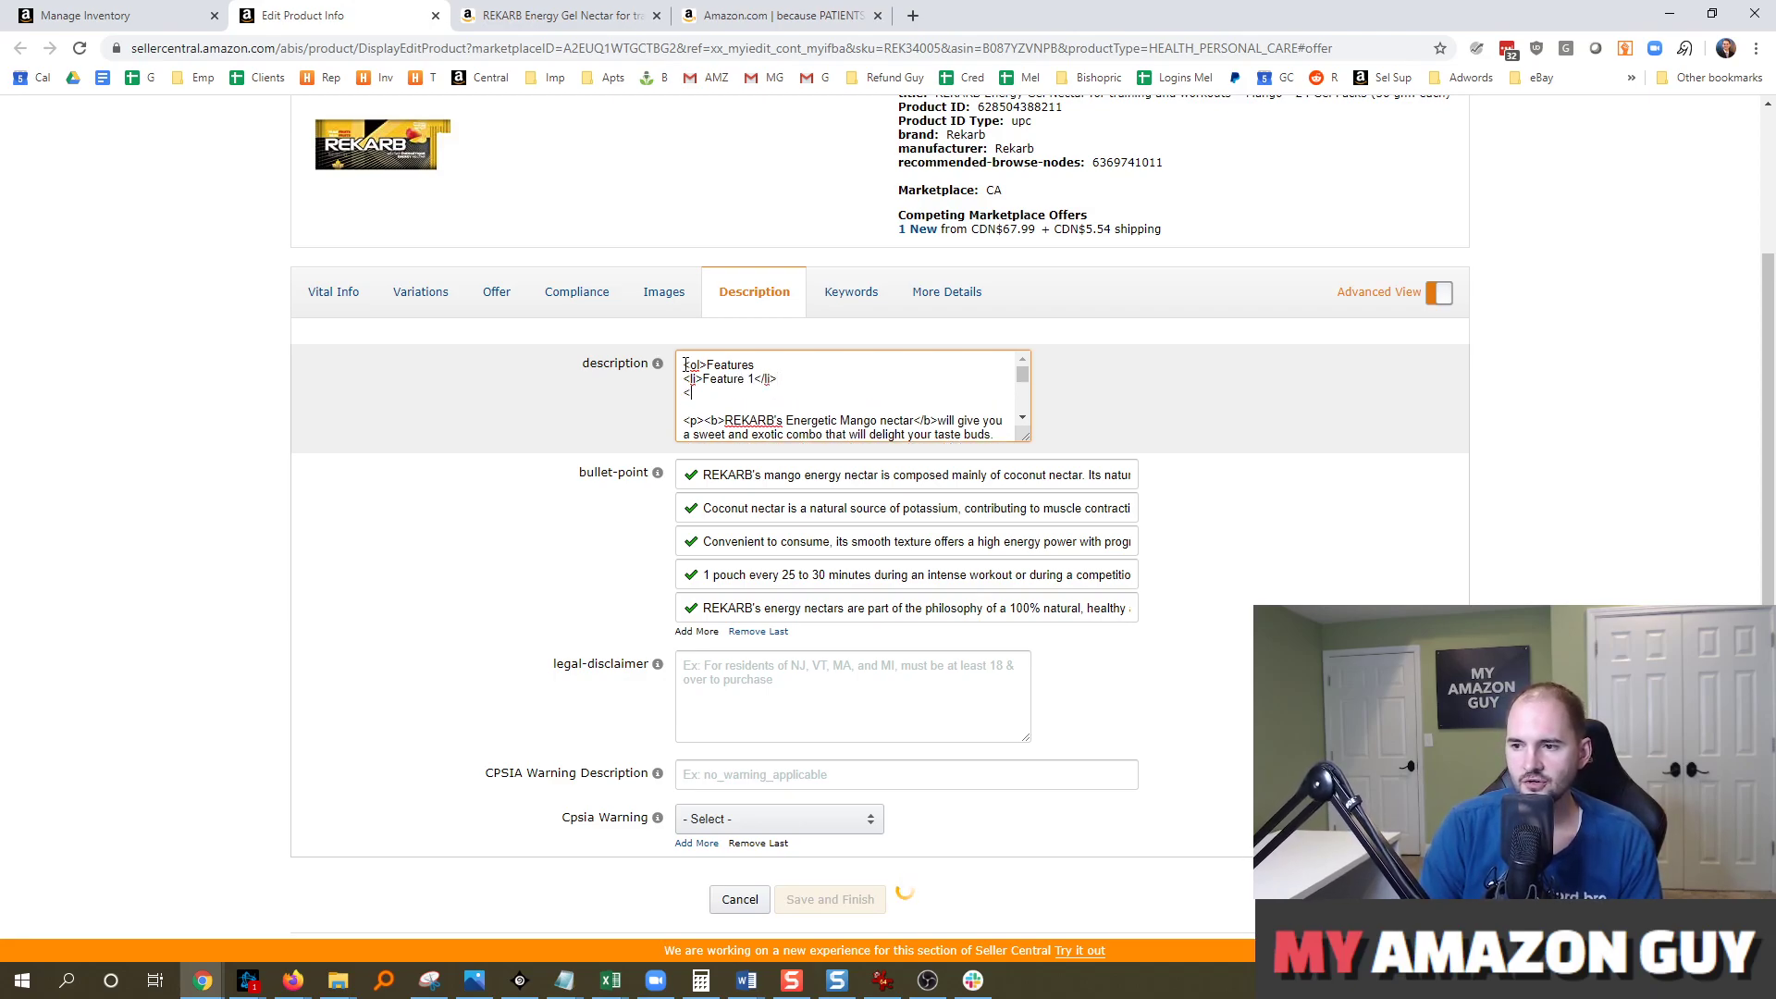
type("<li>2eature 2")
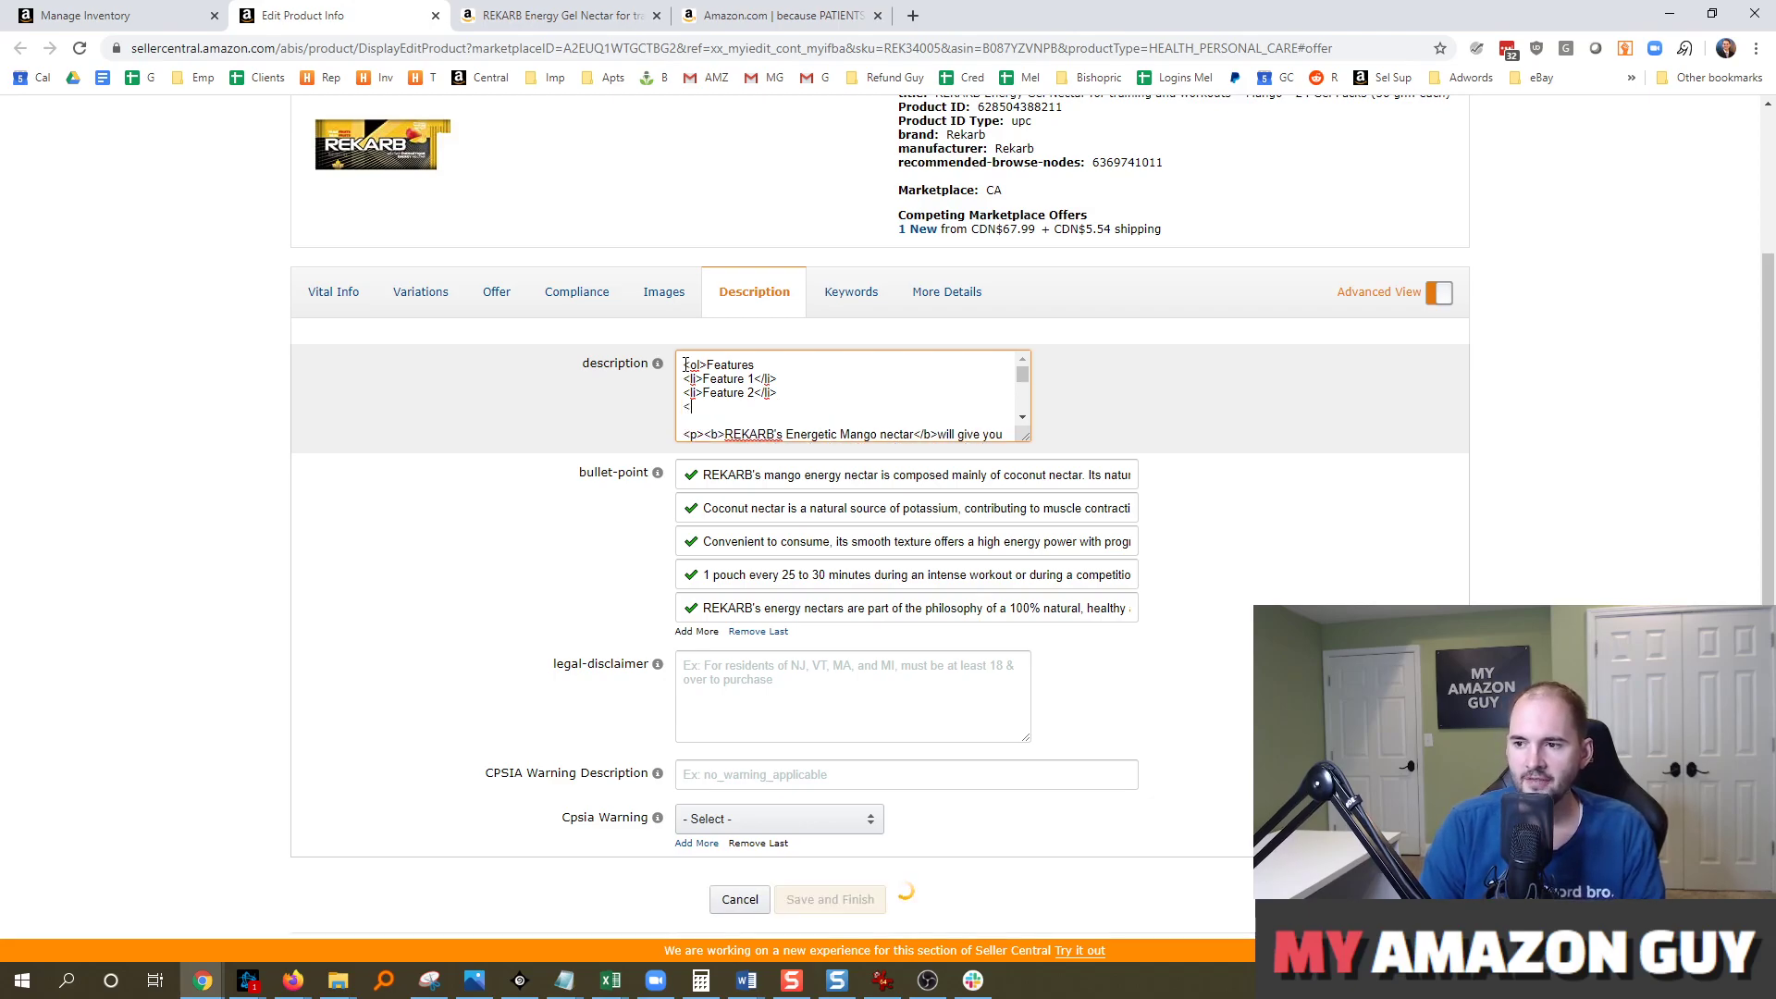
type("</ol>")
key("Return")
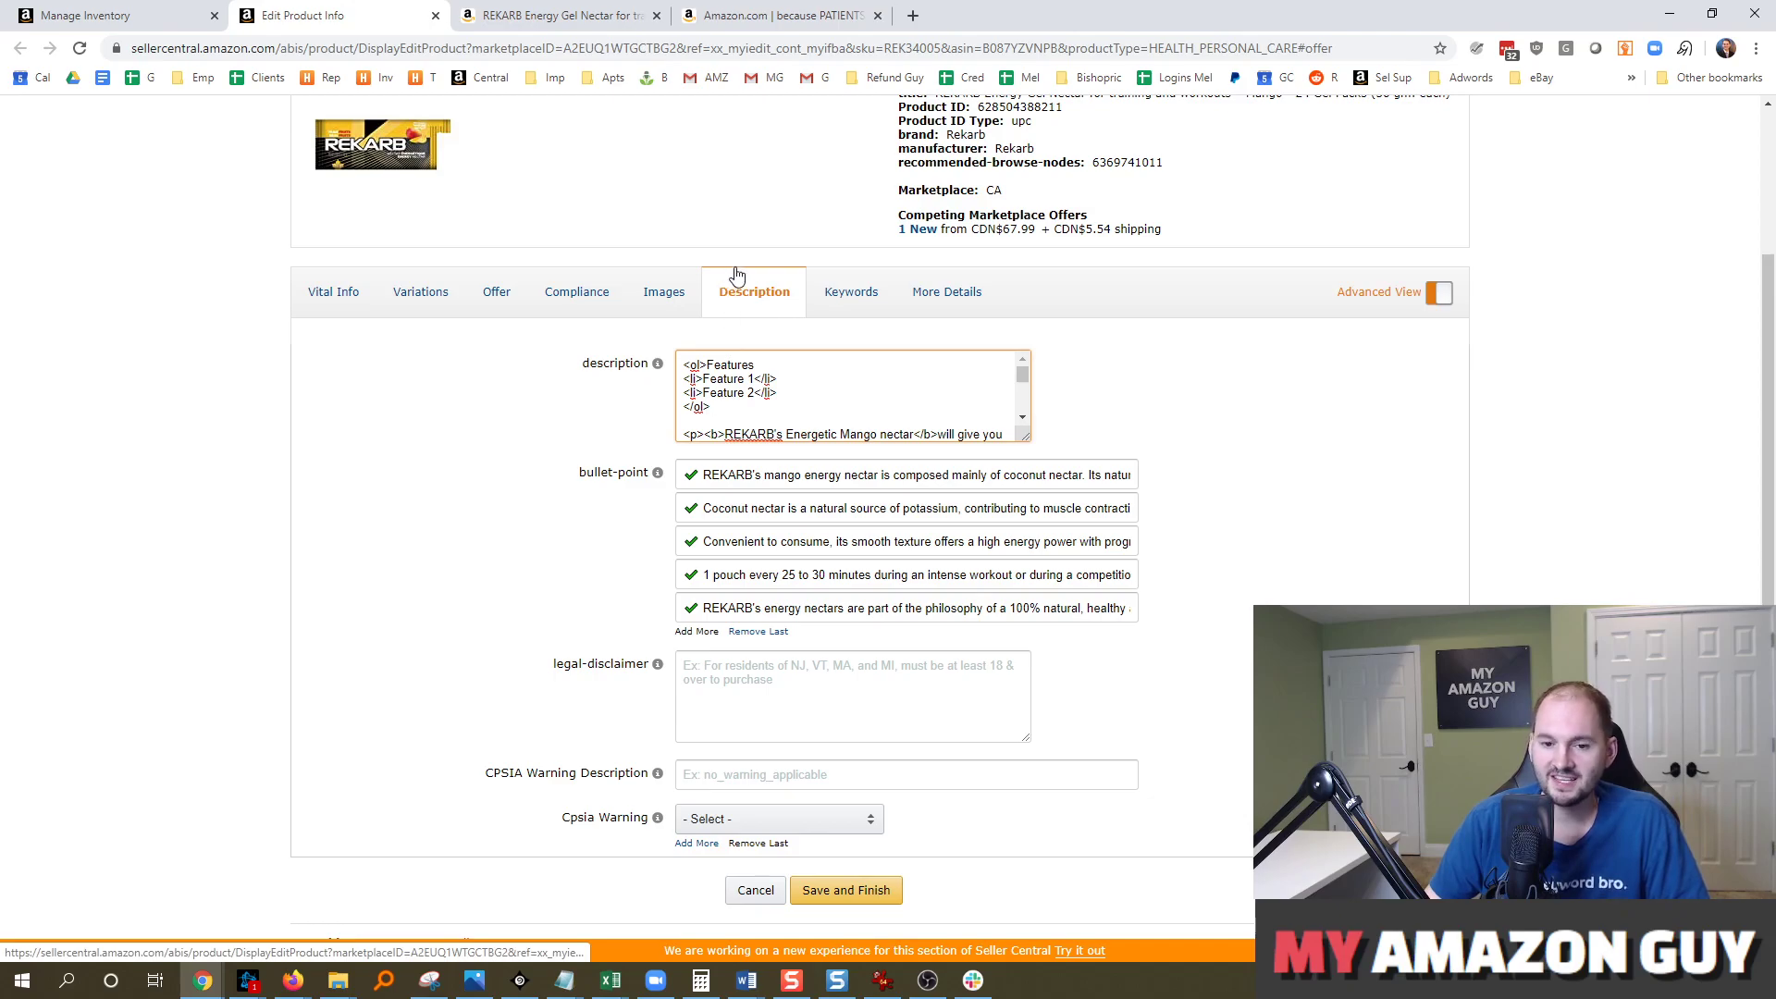
Leave the description field and load the My Amazon Guy site by entering mya in the Amazon.com tab
left_click(611, 404)
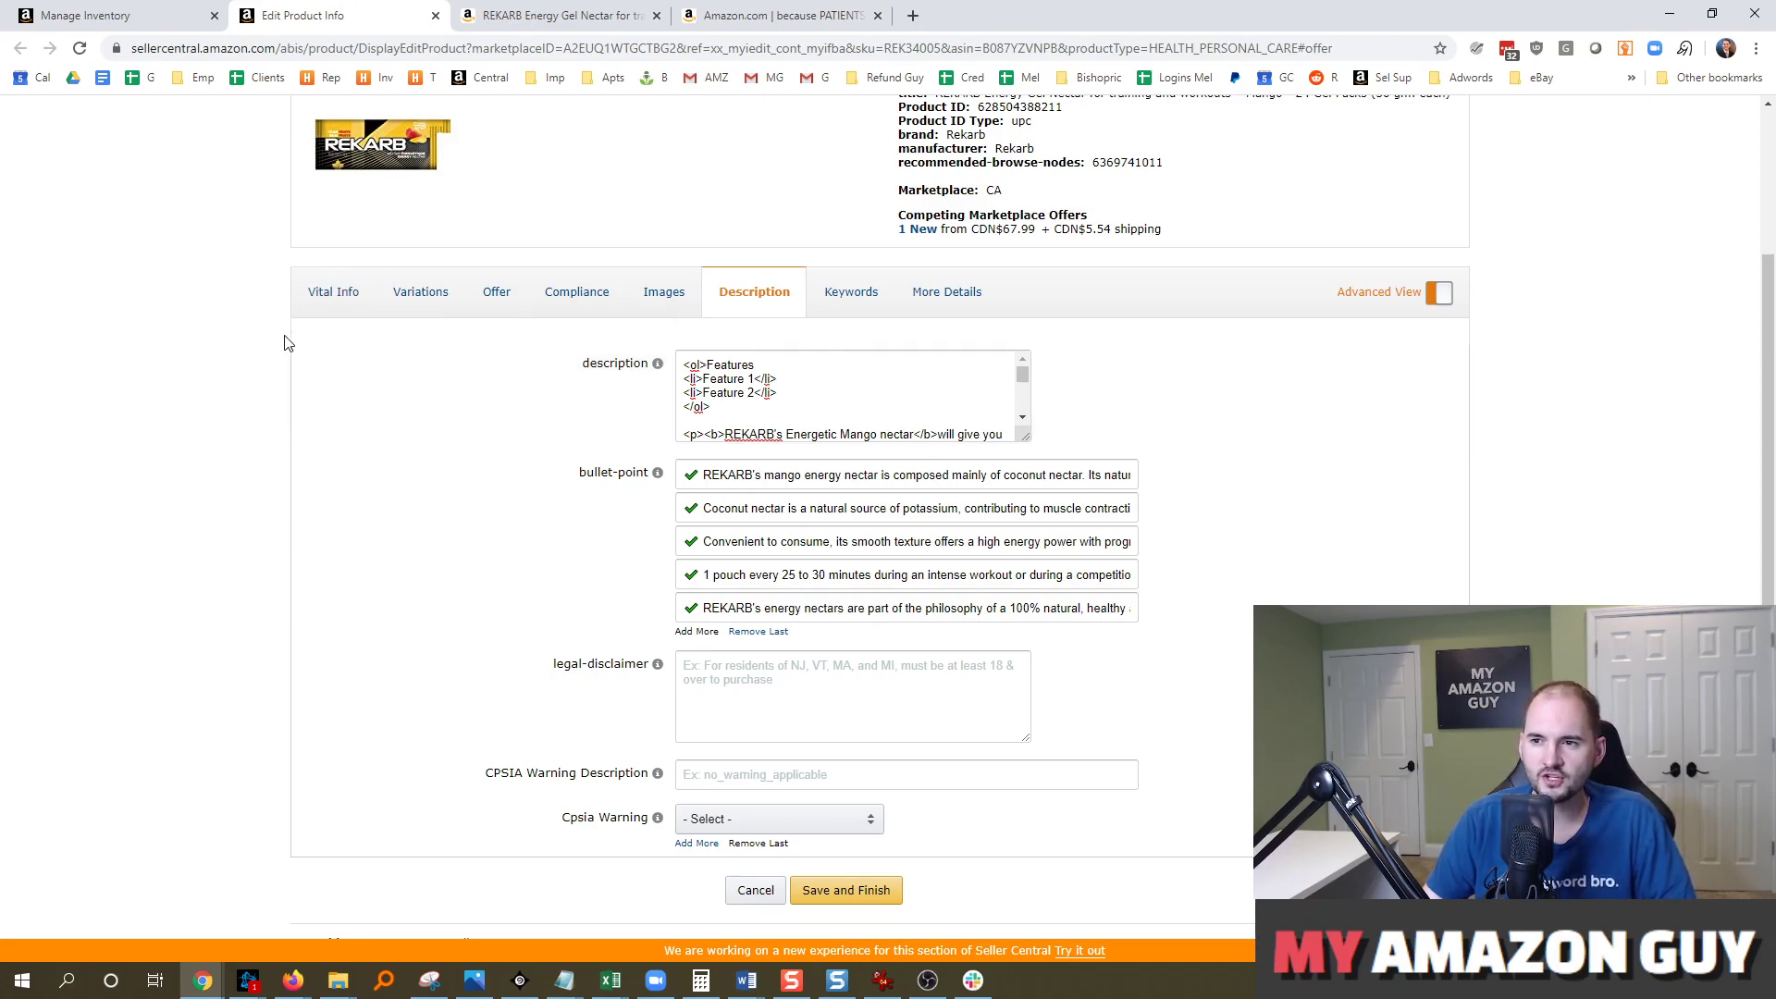
key("alt+Tab")
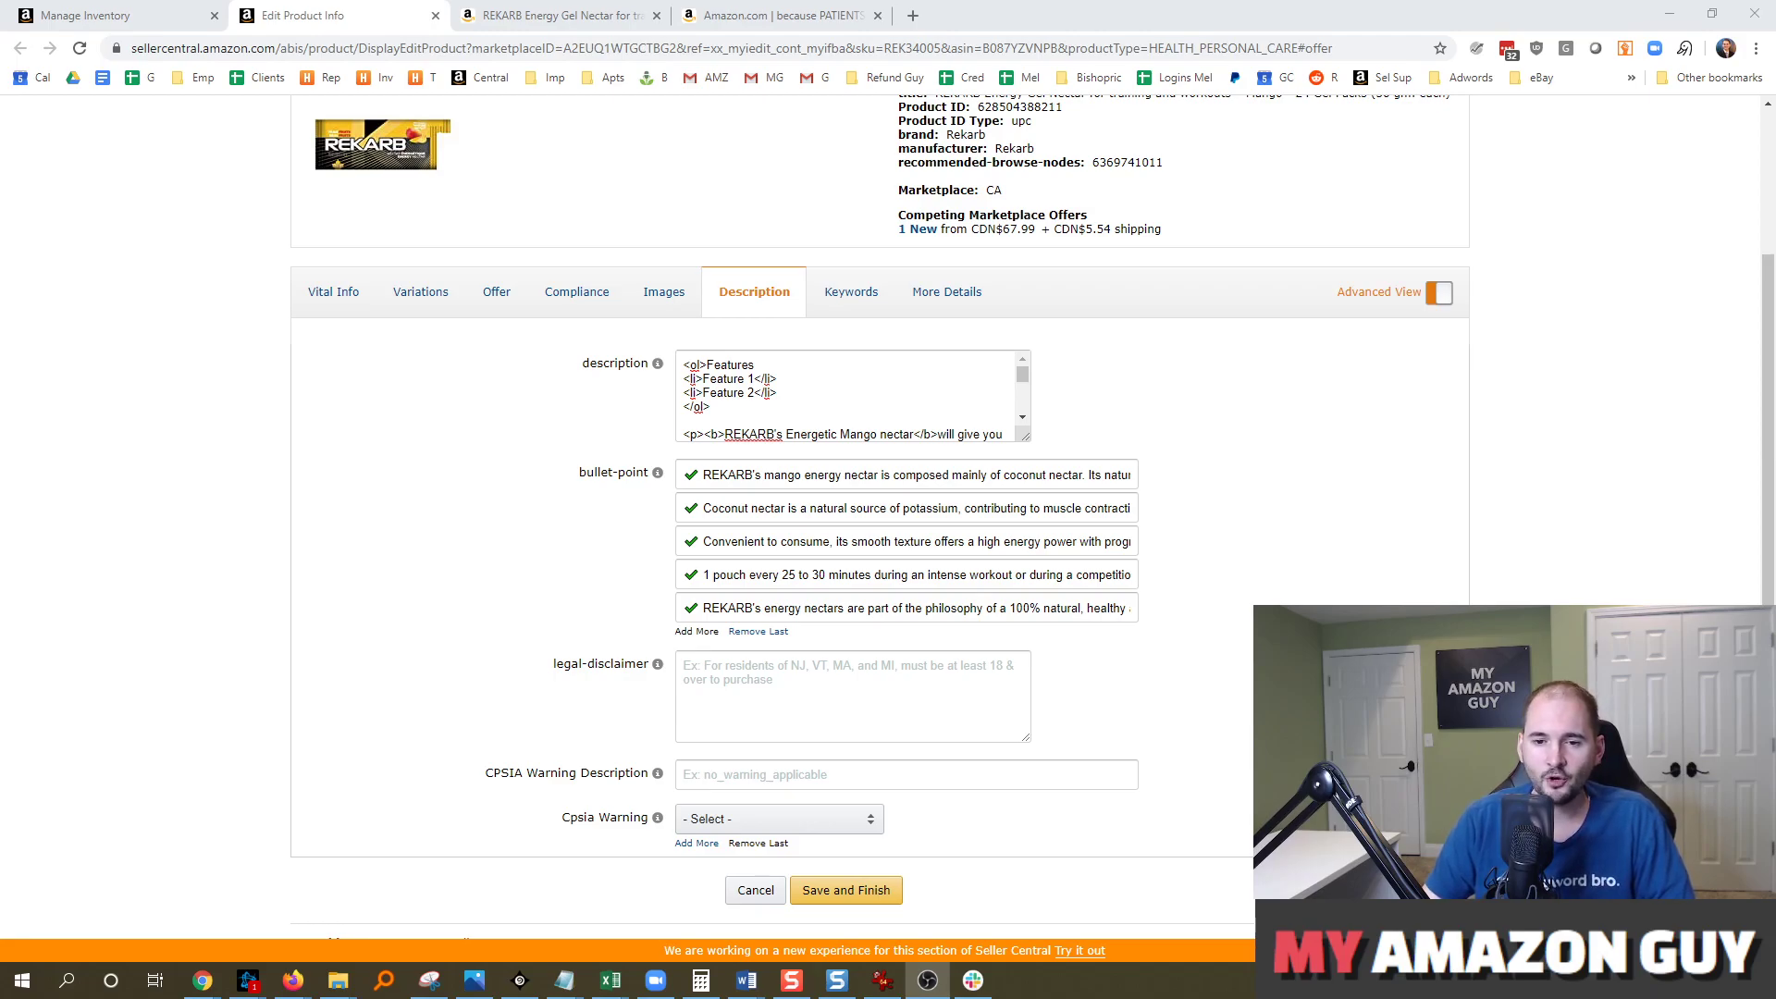
left_click(781, 16)
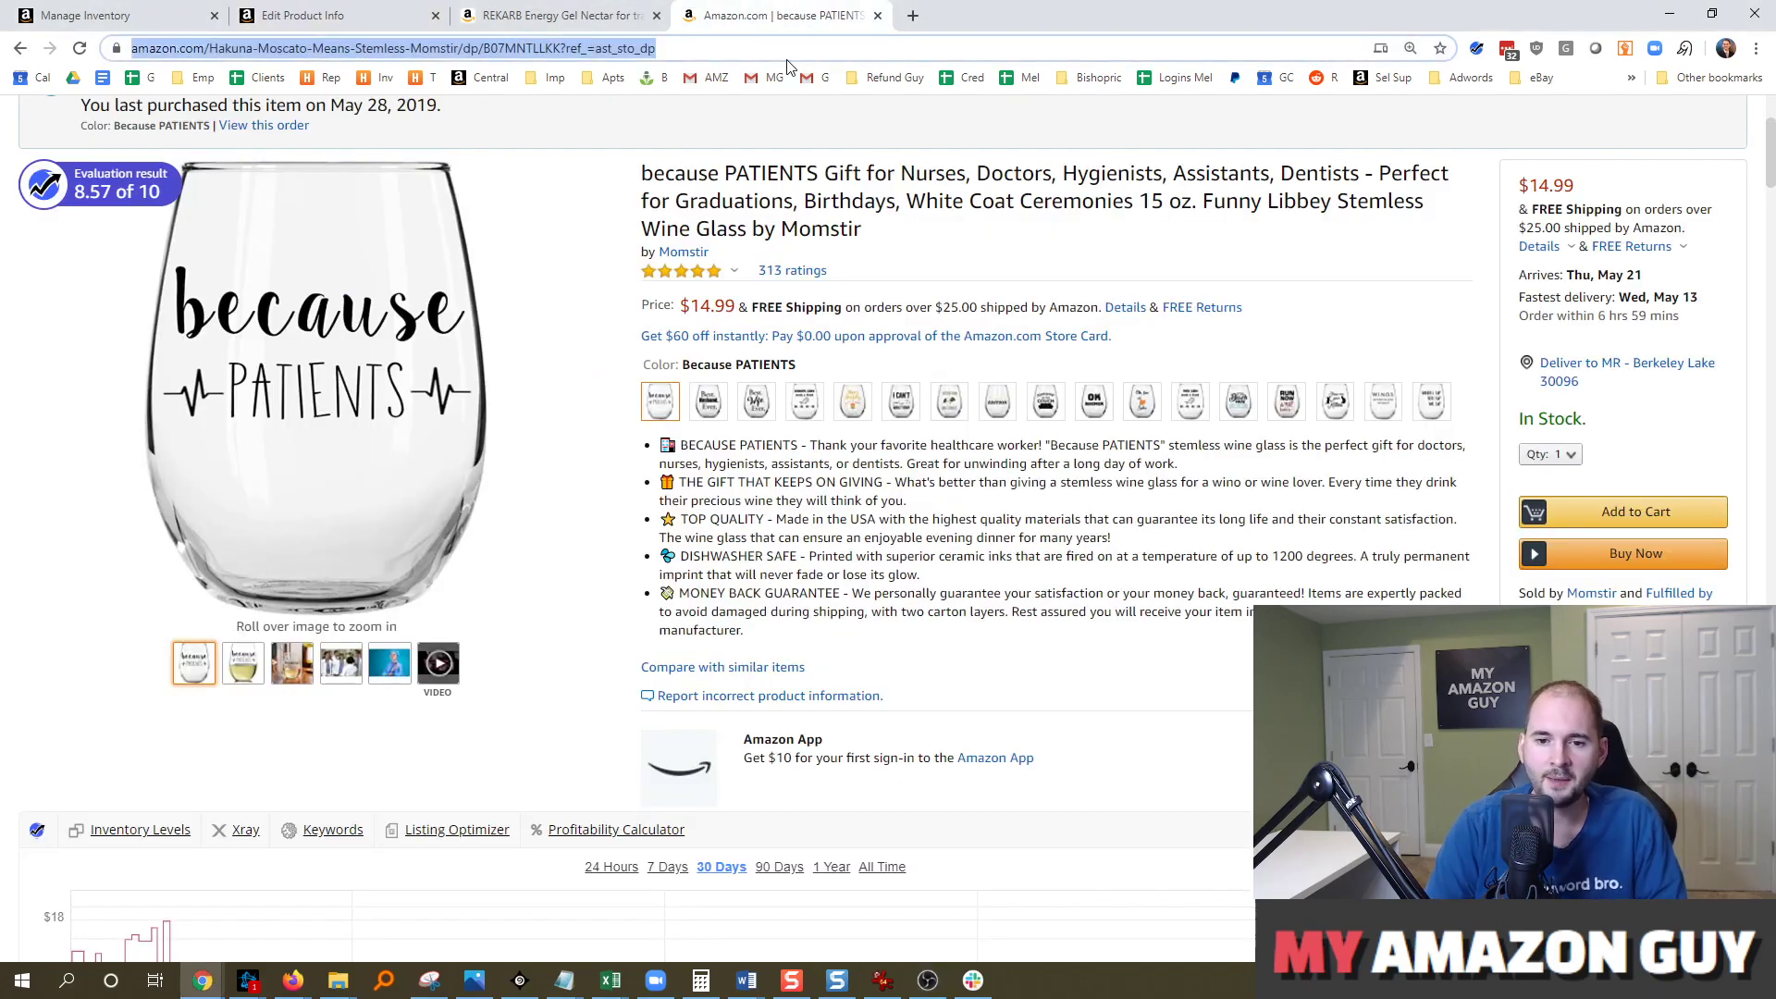
type("mya")
key("Return")
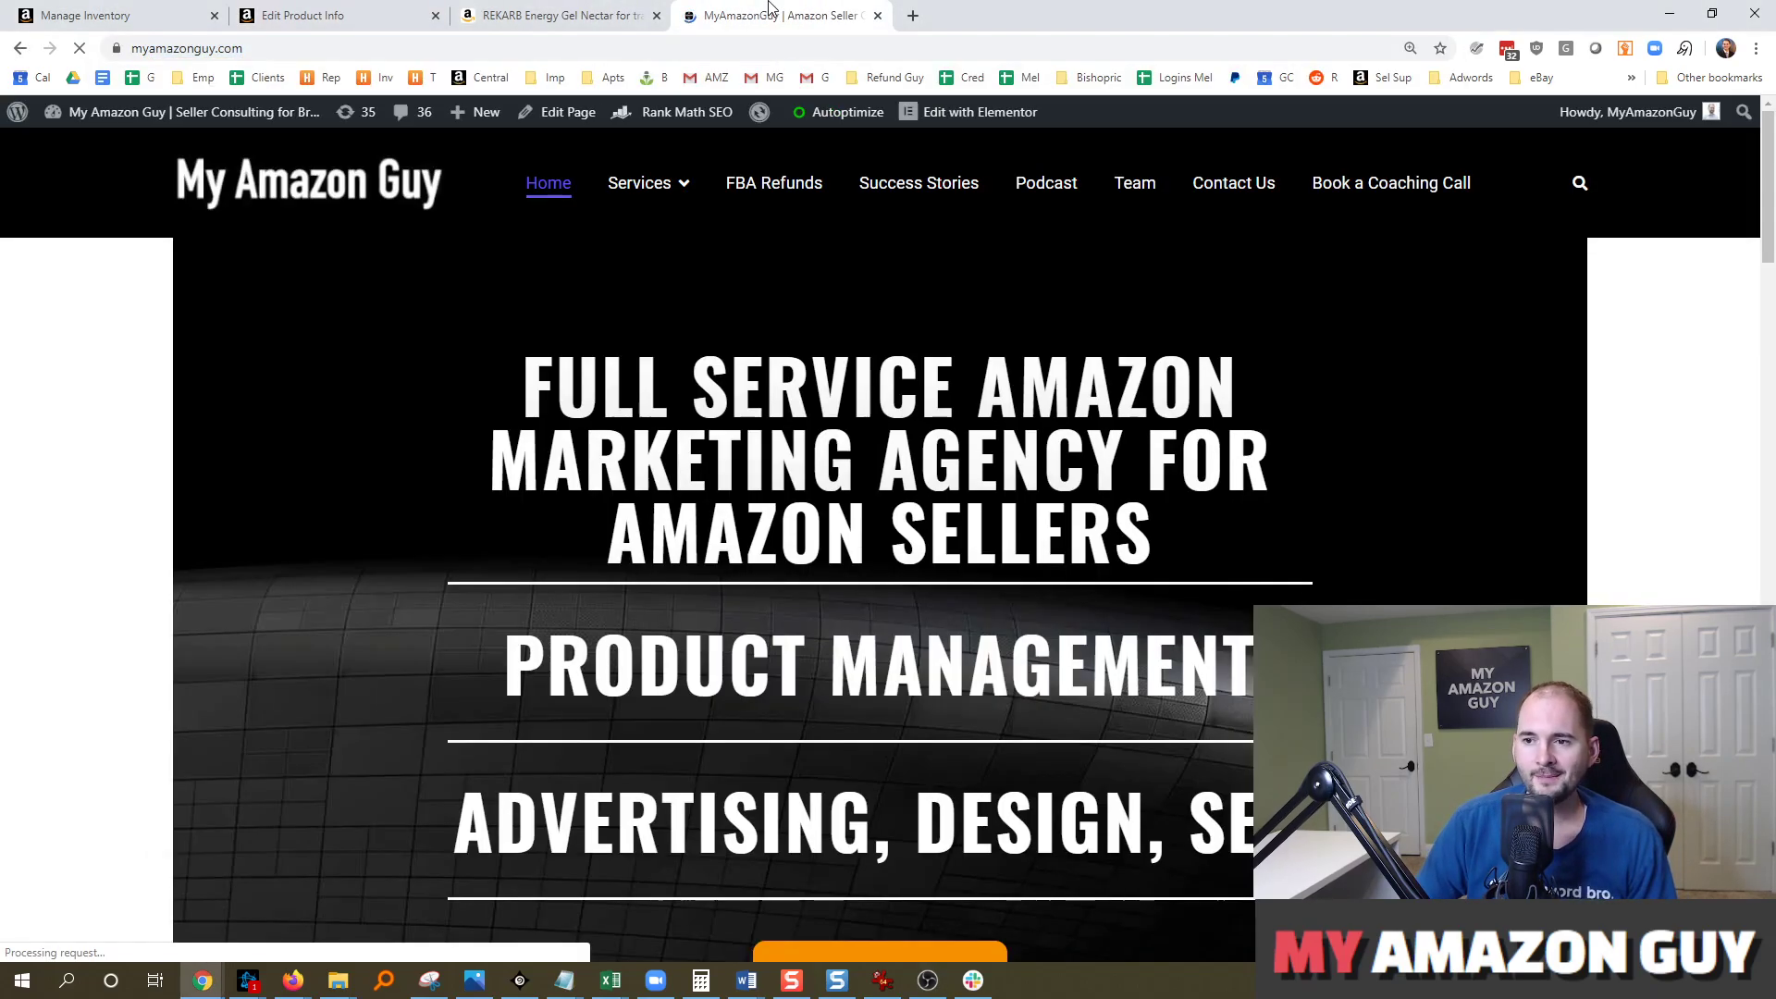